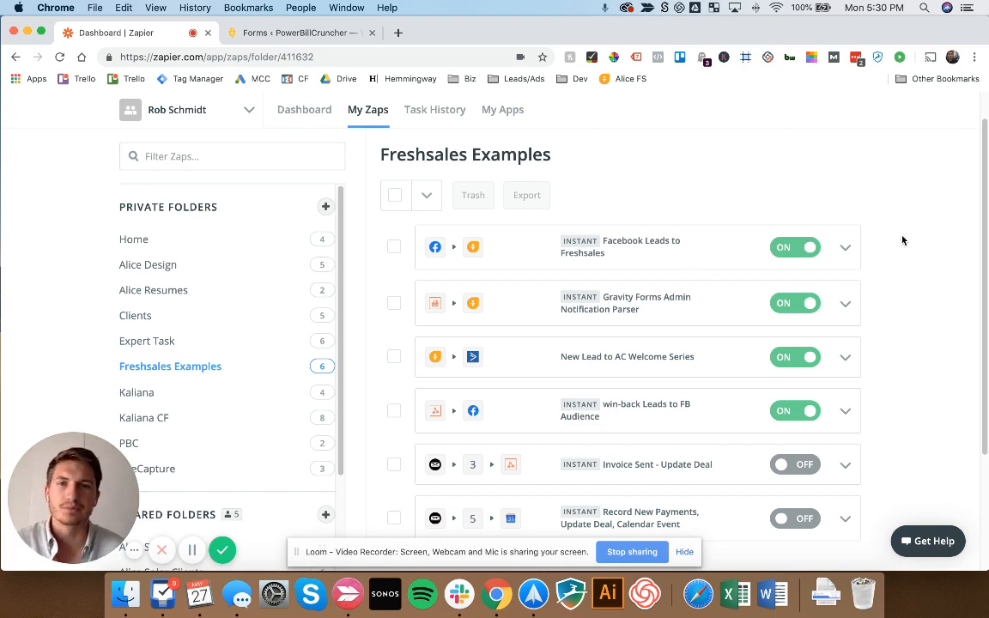
- Open the Gravity Forms Admin Notification Parser Zap from the Freshsales Examples folder
{"action": "scroll", "coordinate": [635, 206], "scroll_direction": "up", "scroll_amount": 2}
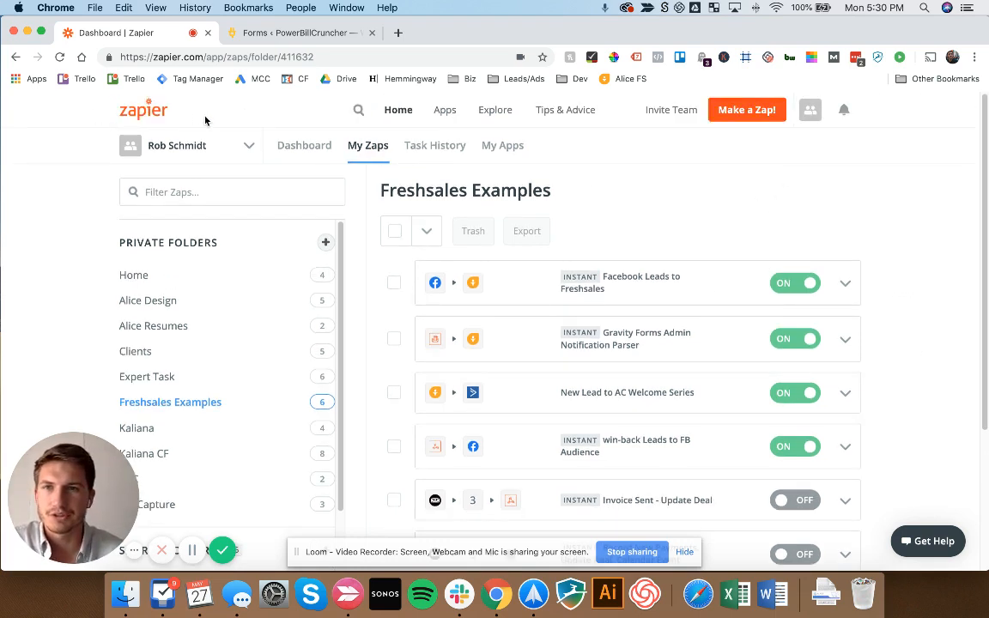
{"action": "scroll", "coordinate": [799, 240], "scroll_direction": "down", "scroll_amount": 2}
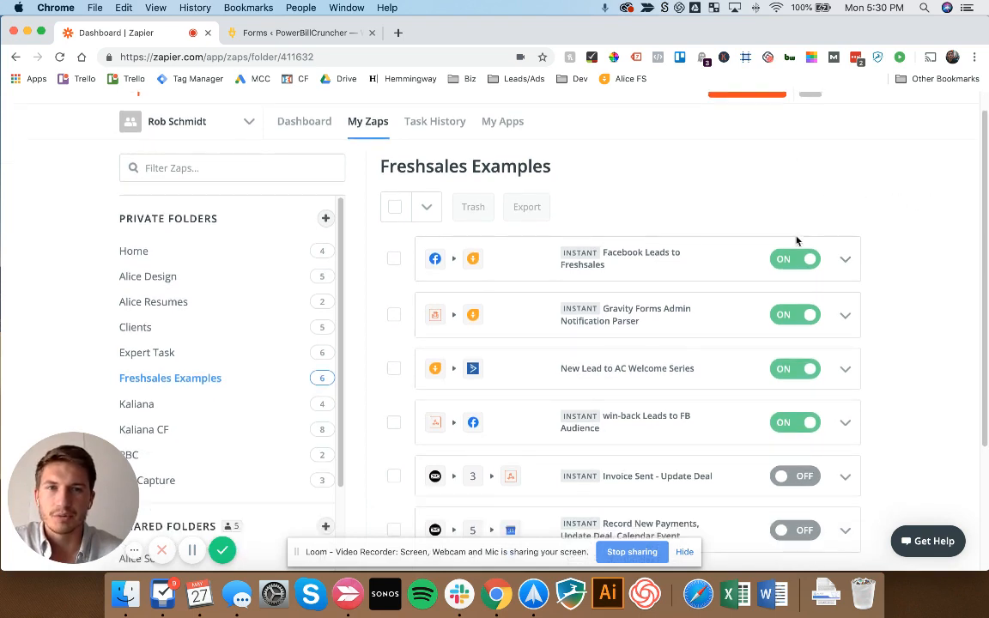
{"action": "scroll", "coordinate": [777, 236], "scroll_direction": "up", "scroll_amount": 2}
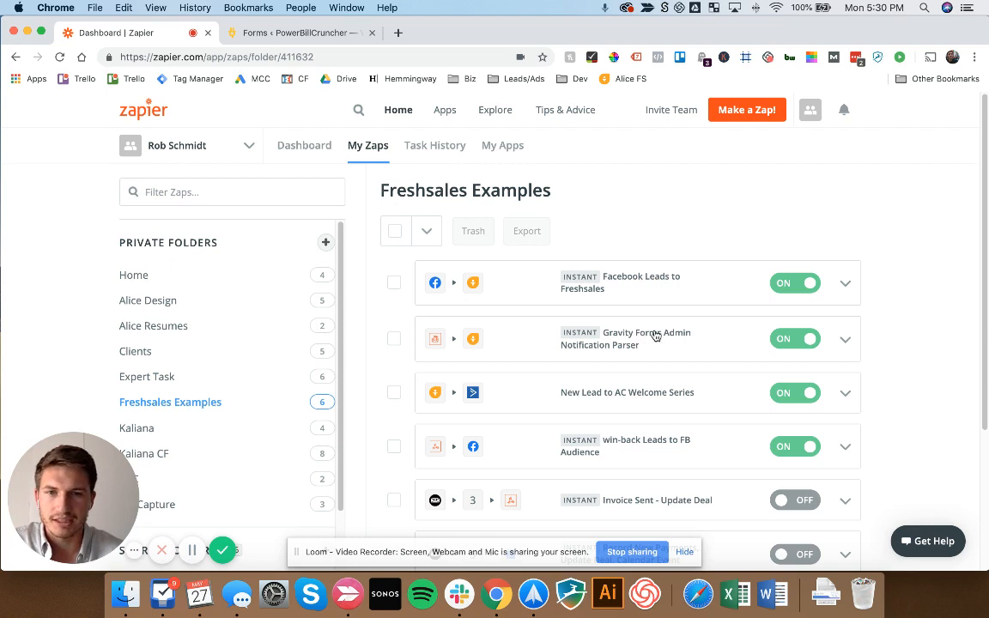
{"action": "left_click", "coordinate": [665, 335]}
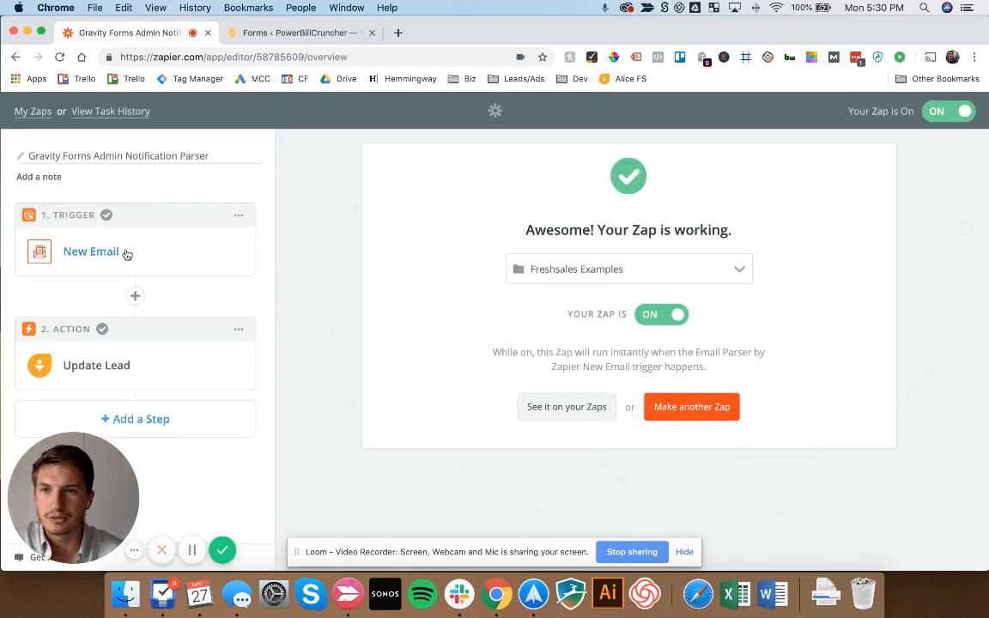
- Open the New Email trigger's app selection and search the trigger apps for "email par"
{"action": "left_click", "coordinate": [124, 253]}
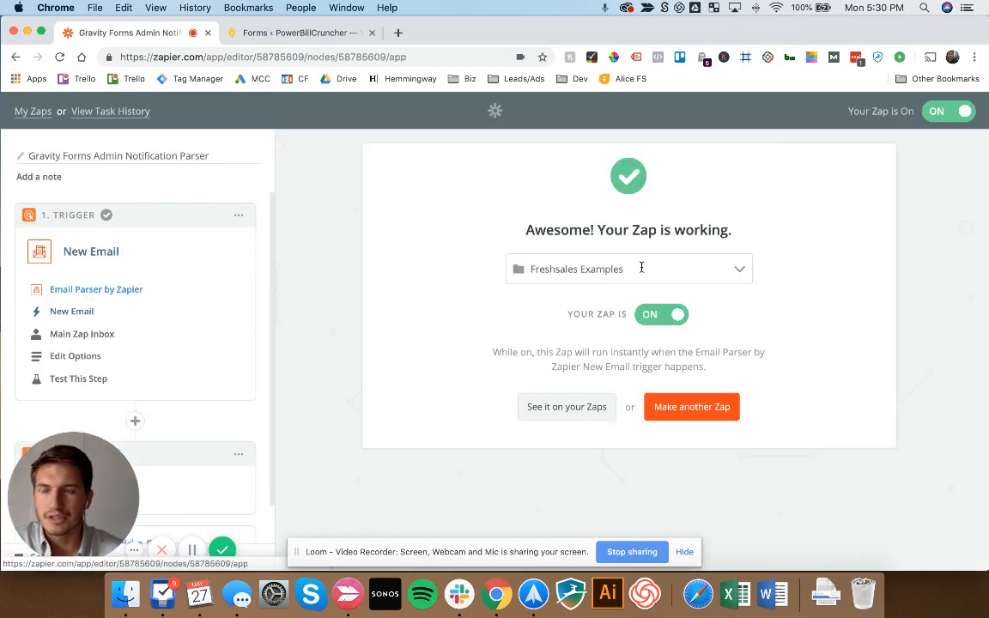
{"action": "left_click", "coordinate": [459, 219]}
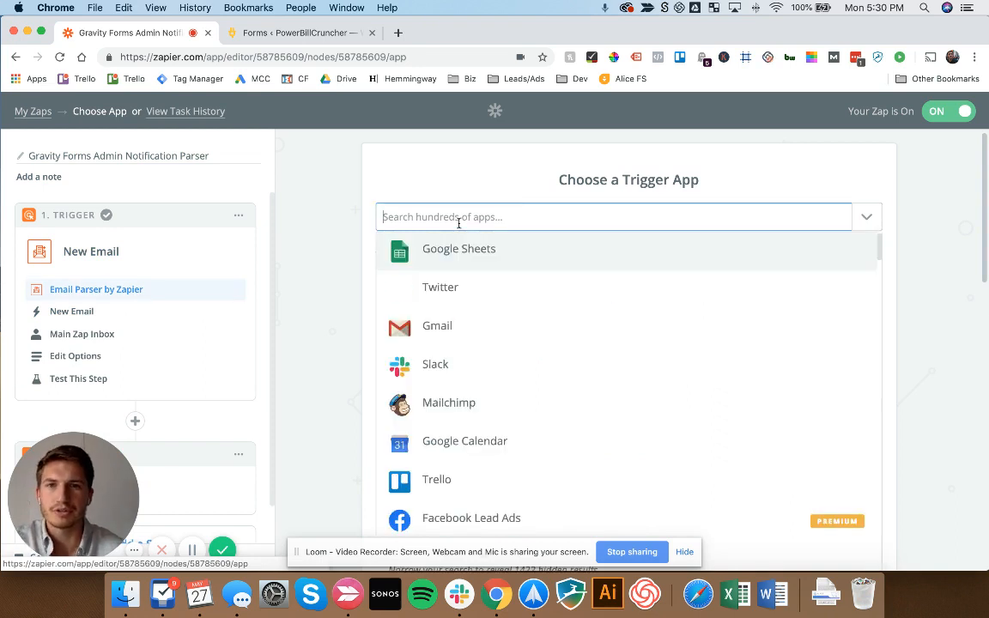
{"action": "type", "text": "email par"}
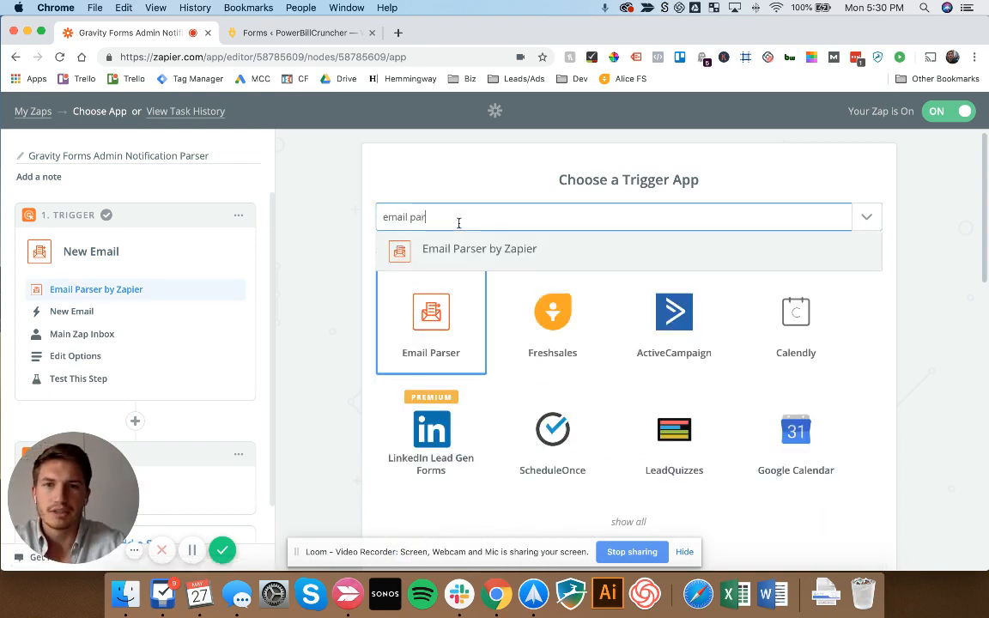
- Advance through the New Email trigger and the Main Zap Inbox account to the trigger's mailbox options
{"action": "left_click", "coordinate": [97, 320]}
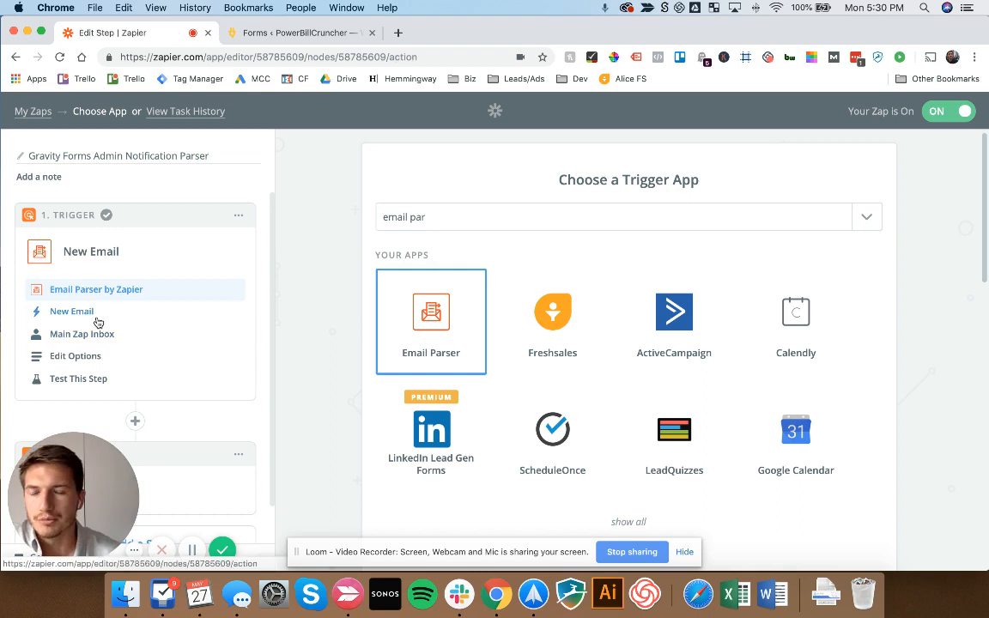
{"action": "left_click", "coordinate": [843, 435]}
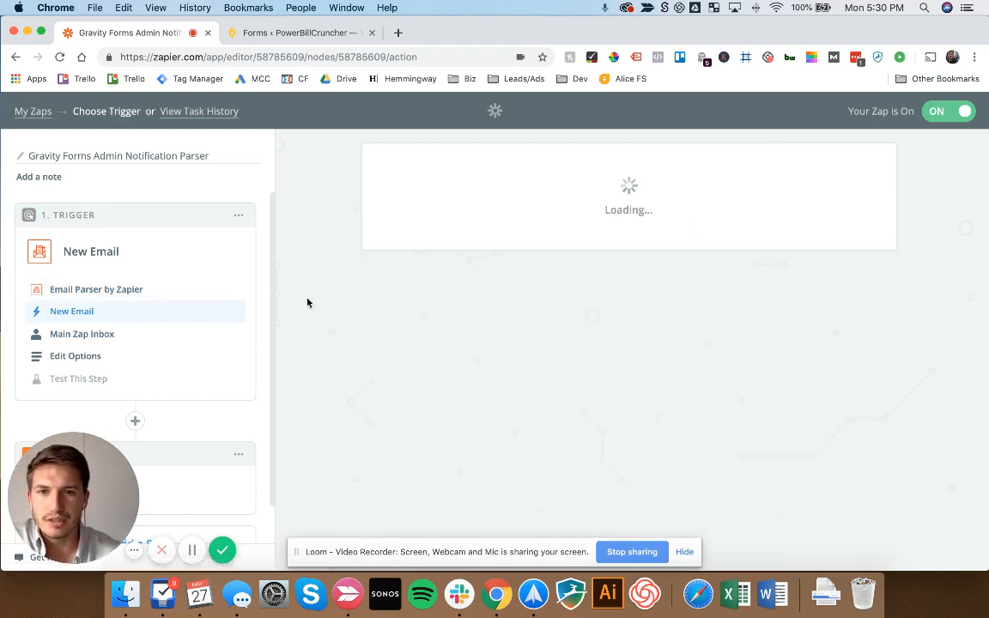
{"action": "scroll", "coordinate": [846, 468], "scroll_direction": "down", "scroll_amount": 5}
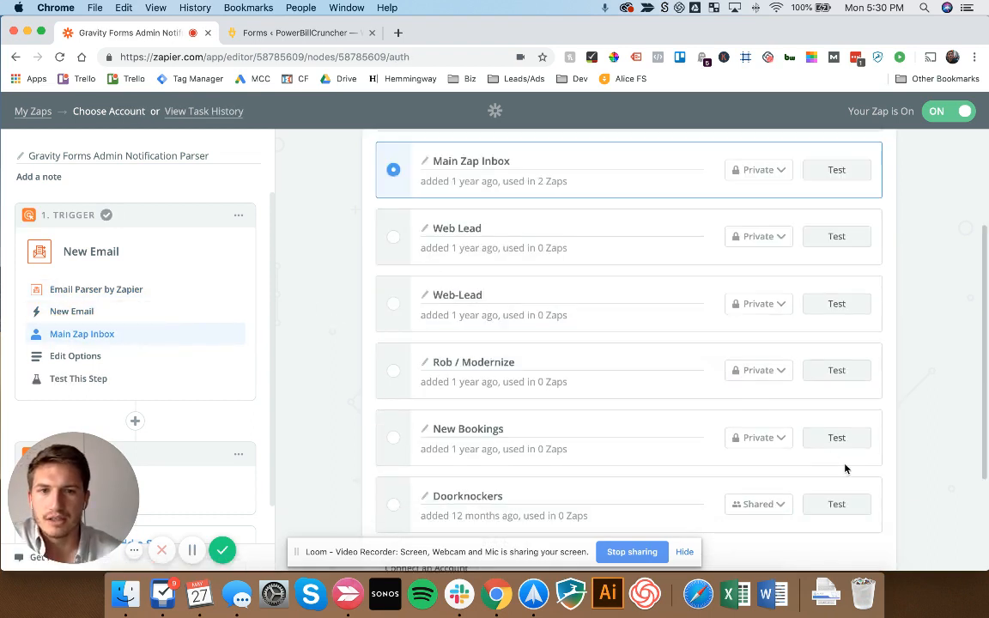
{"action": "scroll", "coordinate": [713, 404], "scroll_direction": "down", "scroll_amount": 3}
{"action": "left_click", "coordinate": [852, 487]}
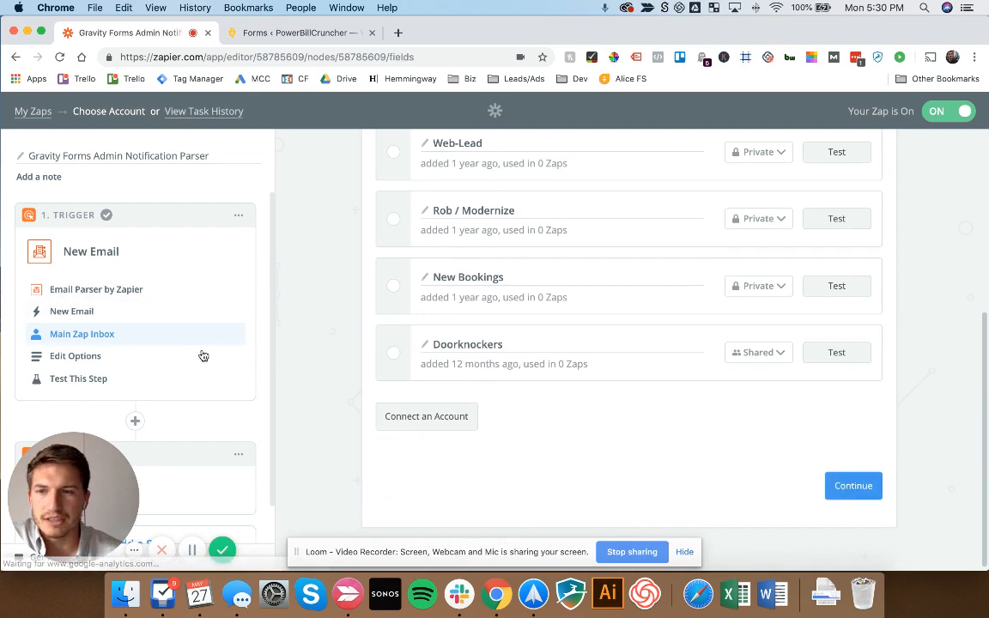
- Open the Email Parser site linked in the mailbox instructions and create a new parser mailbox
{"action": "left_click_drag", "start_coordinate": [507, 300], "coordinate": [388, 306]}
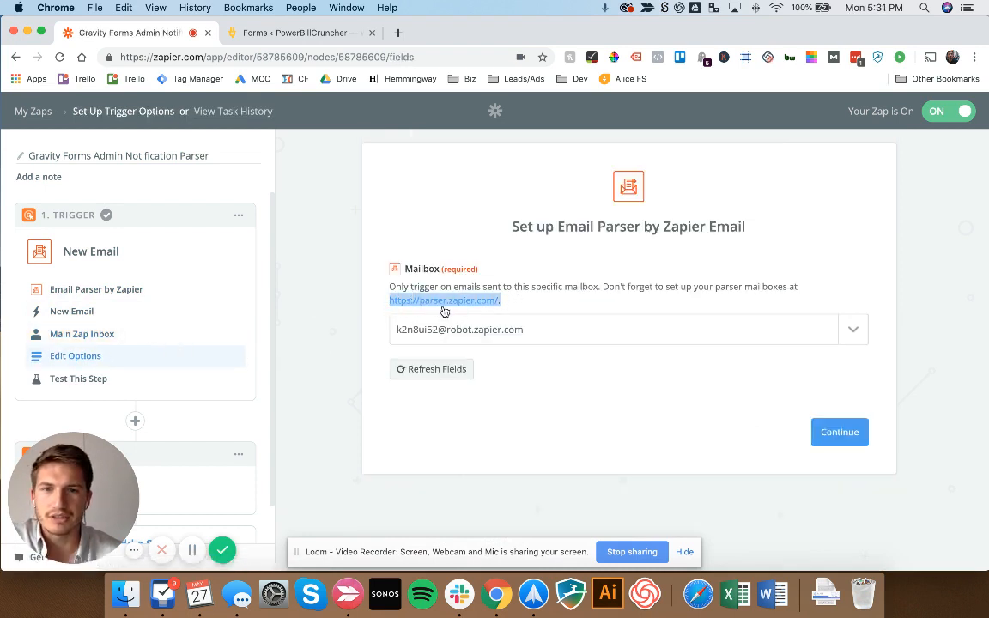
{"action": "left_click", "coordinate": [561, 291]}
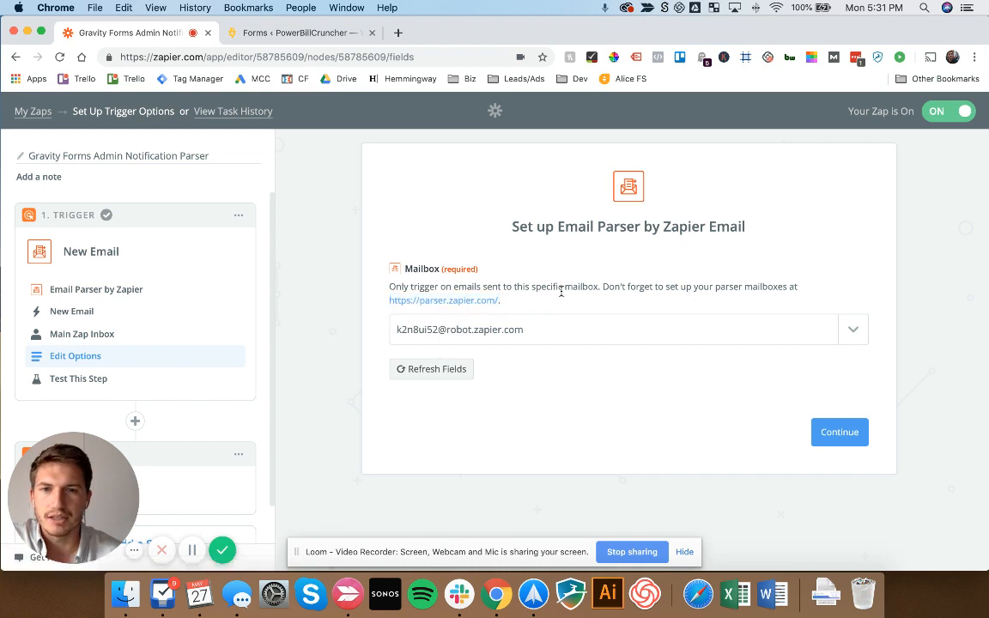
{"action": "left_click", "coordinate": [483, 301]}
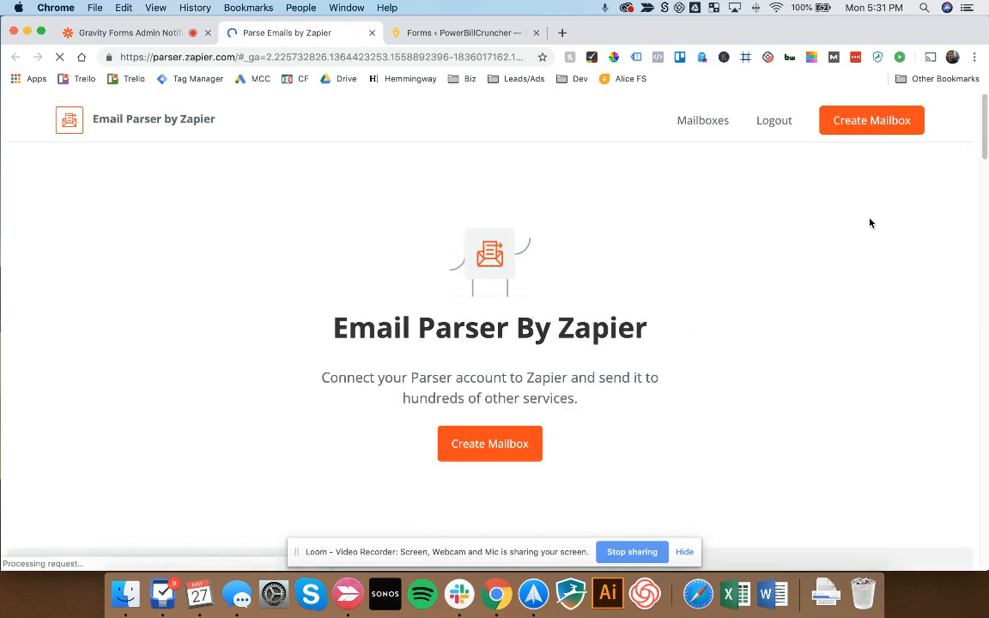
{"action": "scroll", "coordinate": [630, 364], "scroll_direction": "down", "scroll_amount": 3}
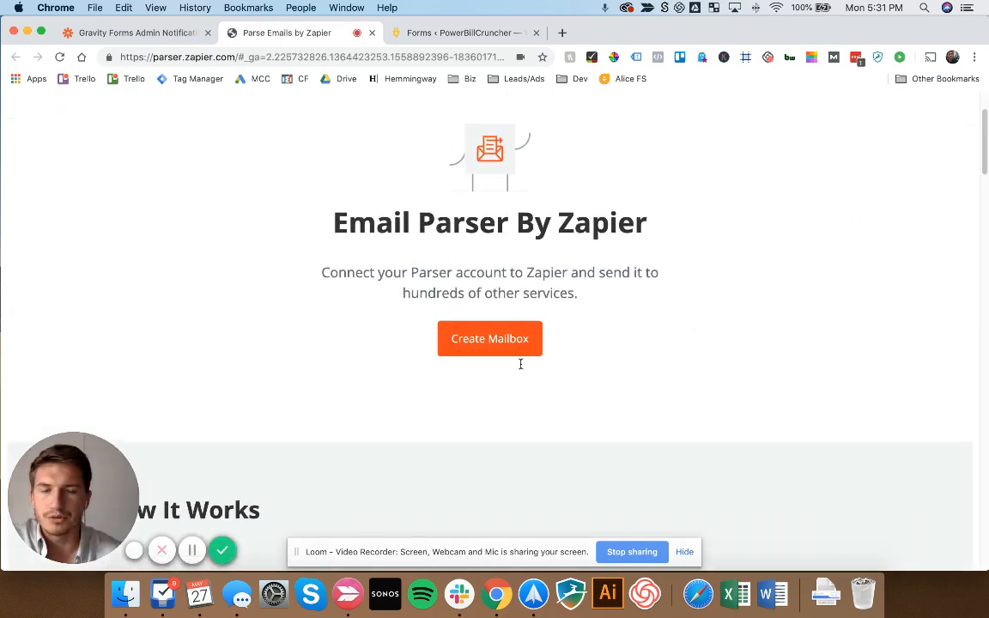
{"action": "scroll", "coordinate": [515, 374], "scroll_direction": "up", "scroll_amount": 1}
{"action": "left_click", "coordinate": [509, 381]}
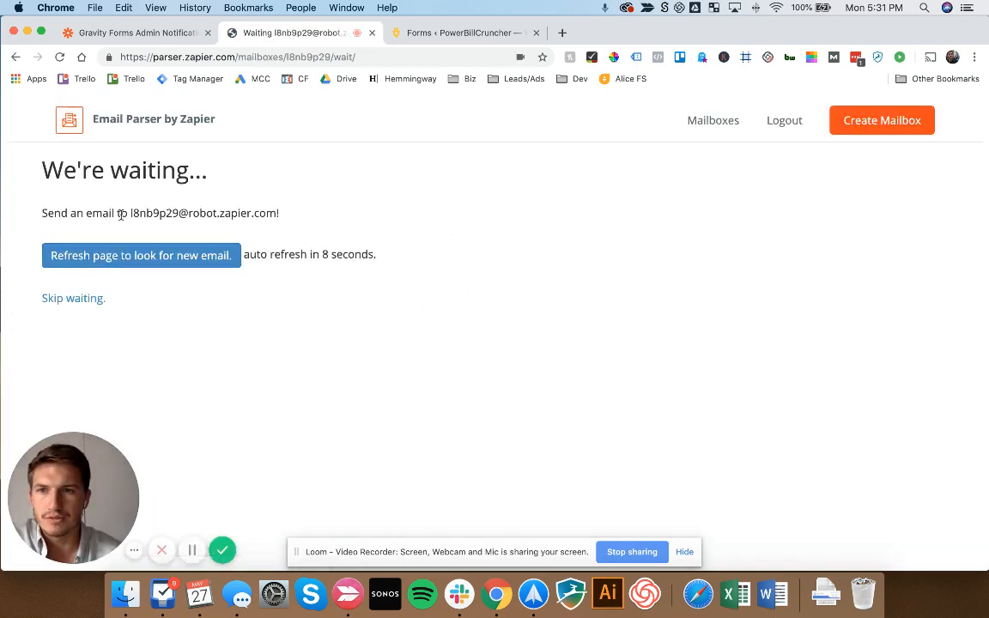
- Highlight the new mailbox's email address in the line asking for an email
{"action": "left_click_drag", "start_coordinate": [254, 215], "coordinate": [280, 218]}
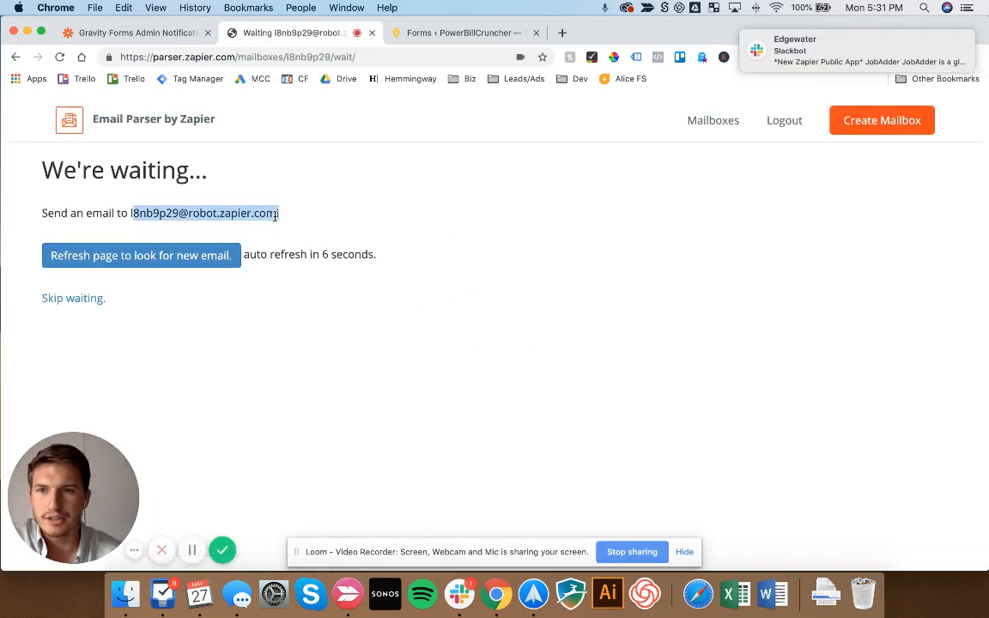
{"action": "left_click", "coordinate": [275, 216]}
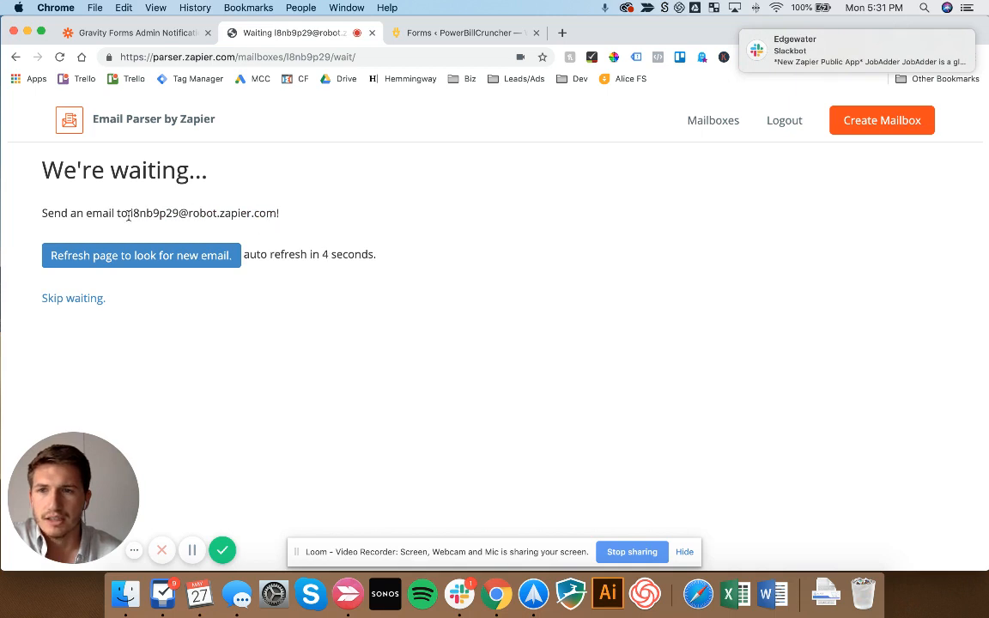
{"action": "left_click_drag", "start_coordinate": [248, 212], "coordinate": [266, 212]}
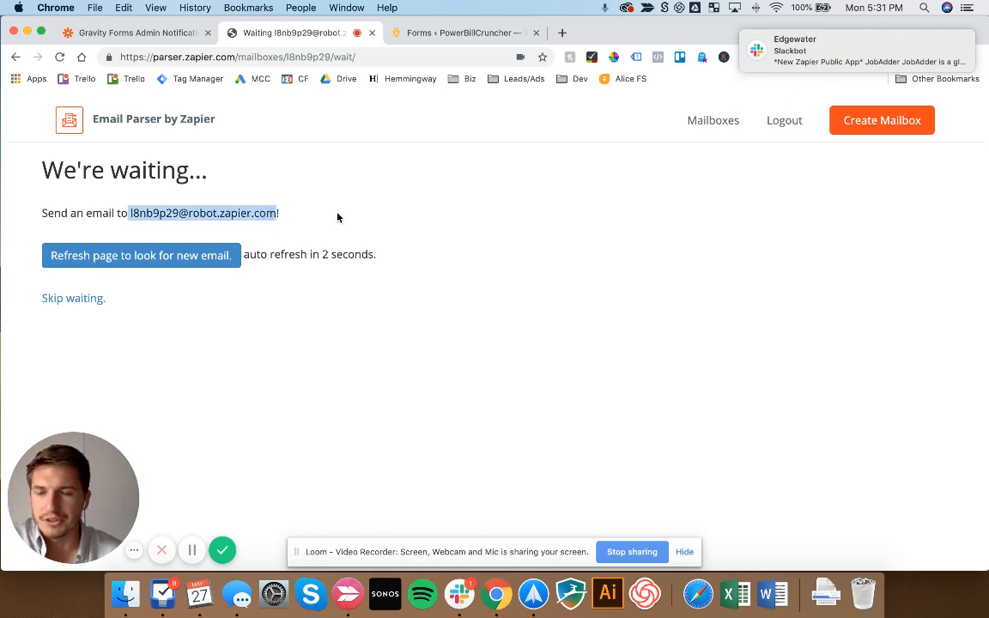
{"action": "left_click", "coordinate": [302, 218]}
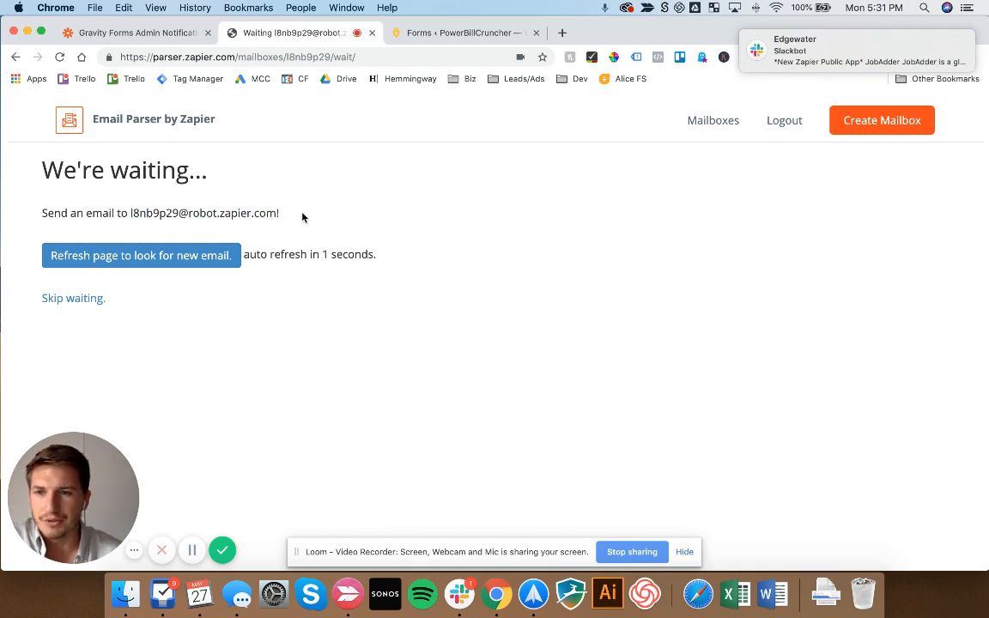
{"action": "triple_click", "coordinate": [236, 216]}
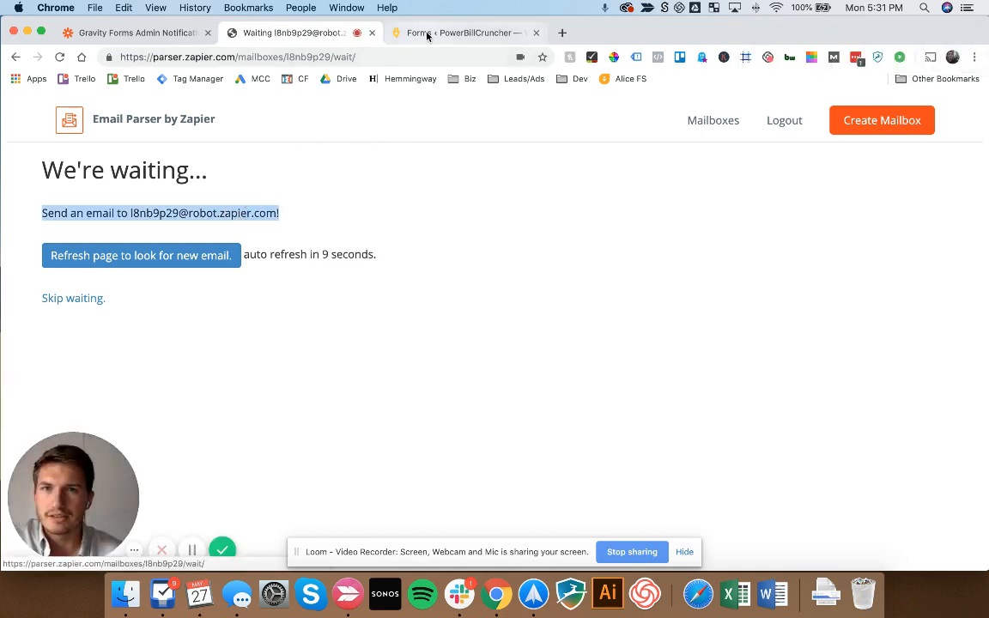
- In the PowerBillCruncher site's forms, open the Step form's Admin Notification for editing and review its Send to Email field
{"action": "left_click", "coordinate": [464, 33]}
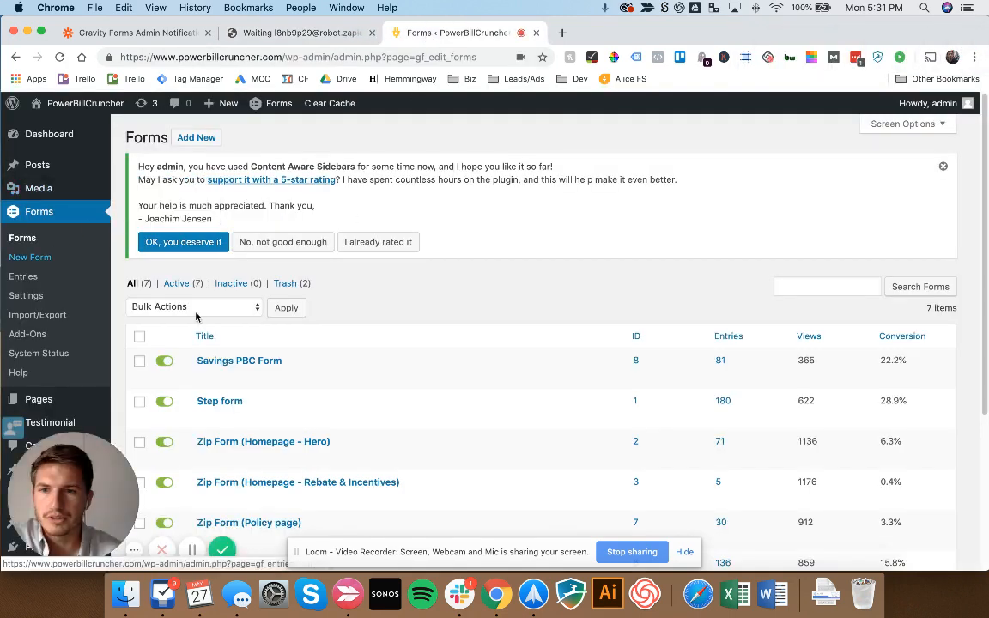
{"action": "scroll", "coordinate": [404, 307], "scroll_direction": "down", "scroll_amount": 1}
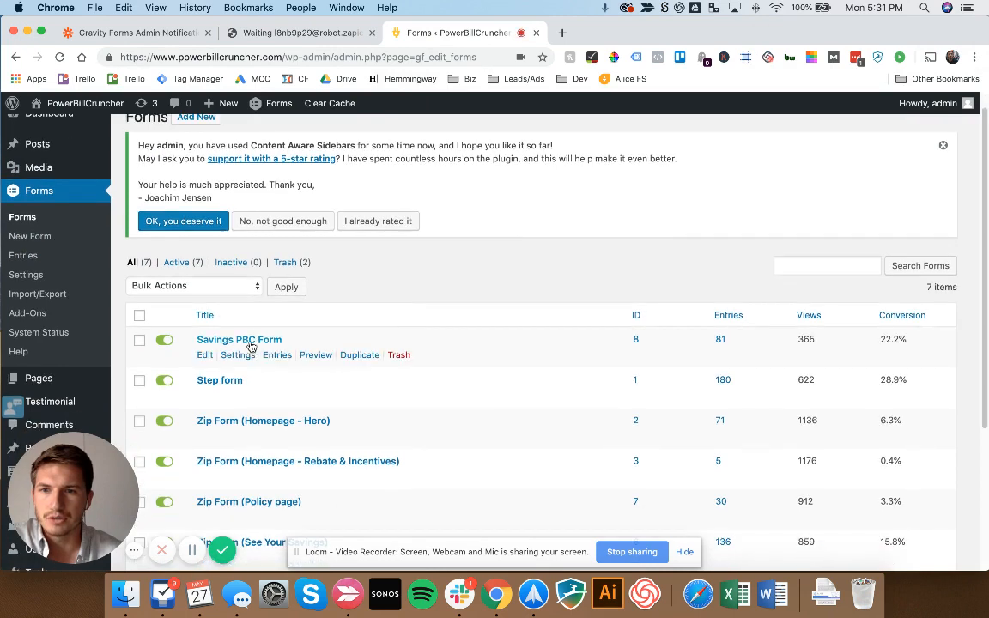
{"action": "mouse_move", "coordinate": [231, 400]}
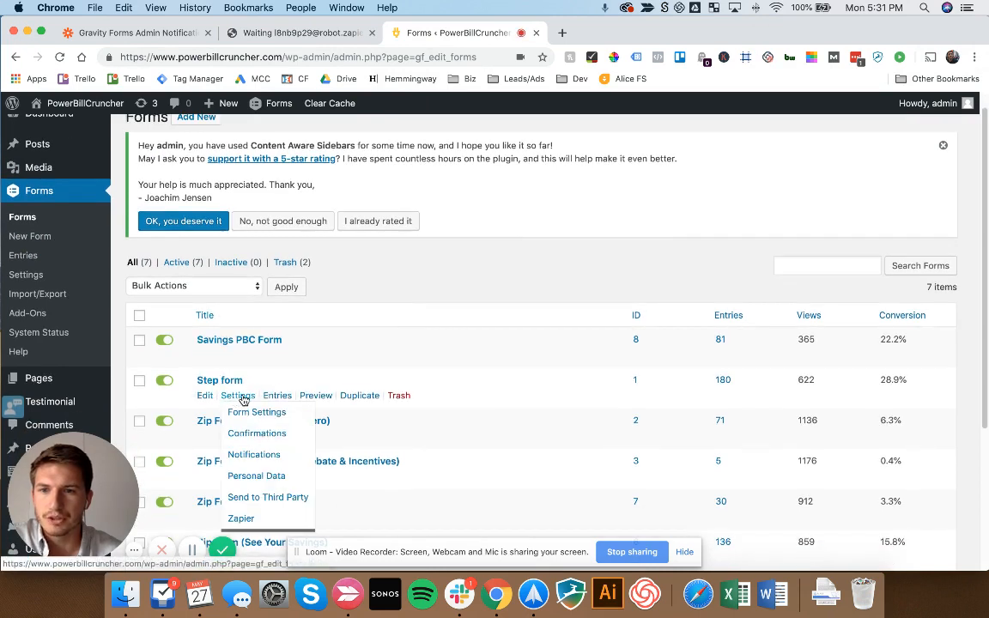
{"action": "left_click", "coordinate": [241, 453]}
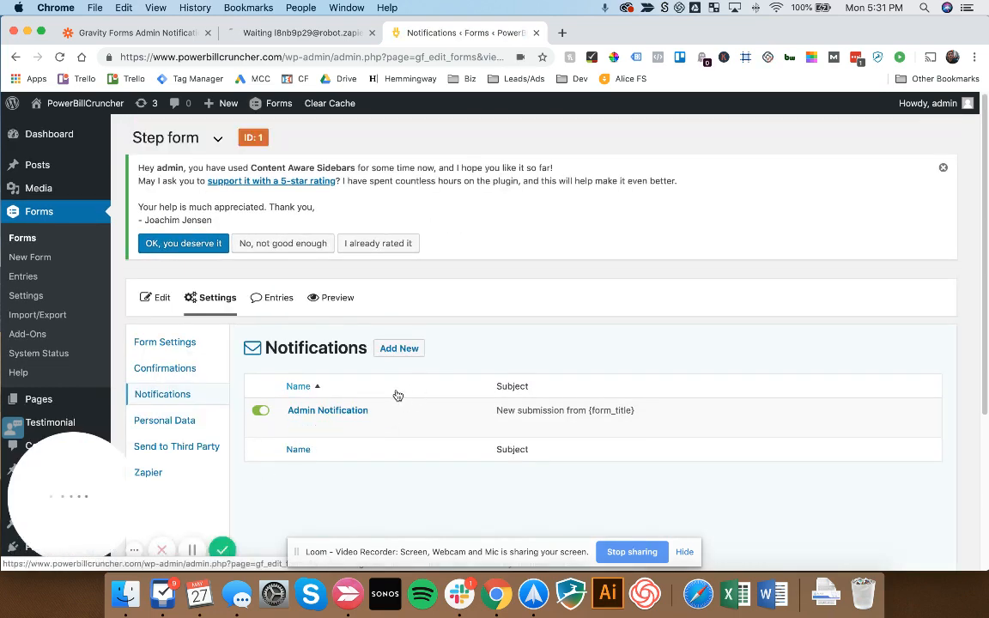
{"action": "scroll", "coordinate": [323, 421], "scroll_direction": "down", "scroll_amount": 1}
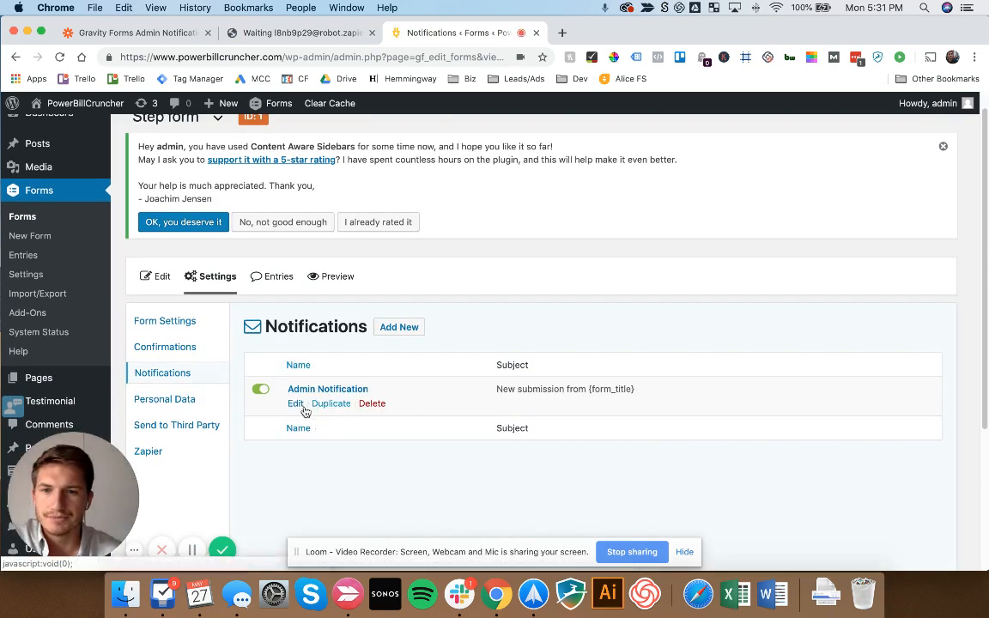
{"action": "left_click", "coordinate": [297, 405]}
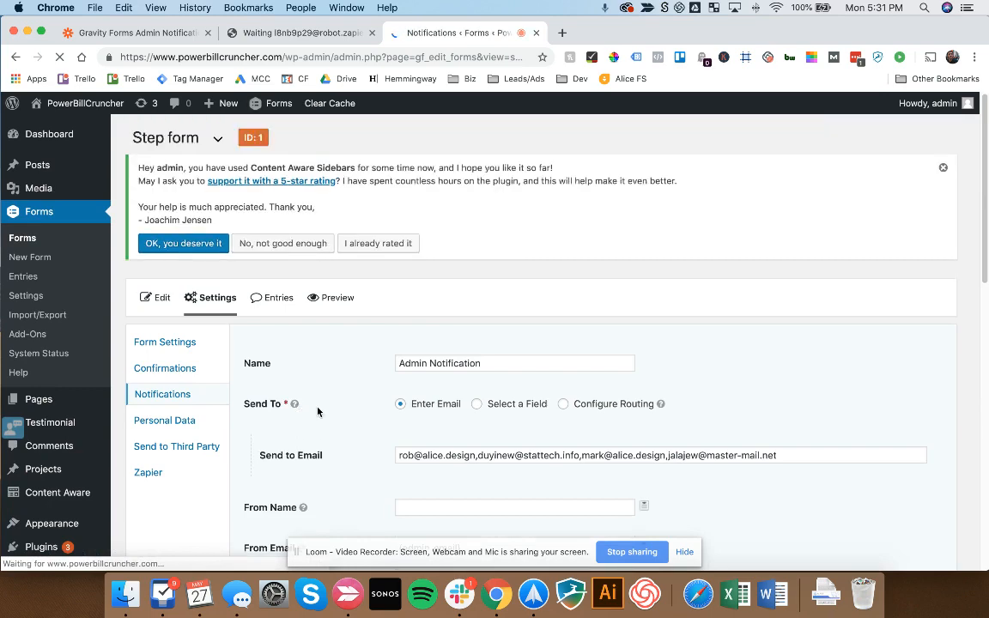
{"action": "scroll", "coordinate": [550, 395], "scroll_direction": "down", "scroll_amount": 1}
{"action": "scroll", "coordinate": [395, 377], "scroll_direction": "down", "scroll_amount": 1}
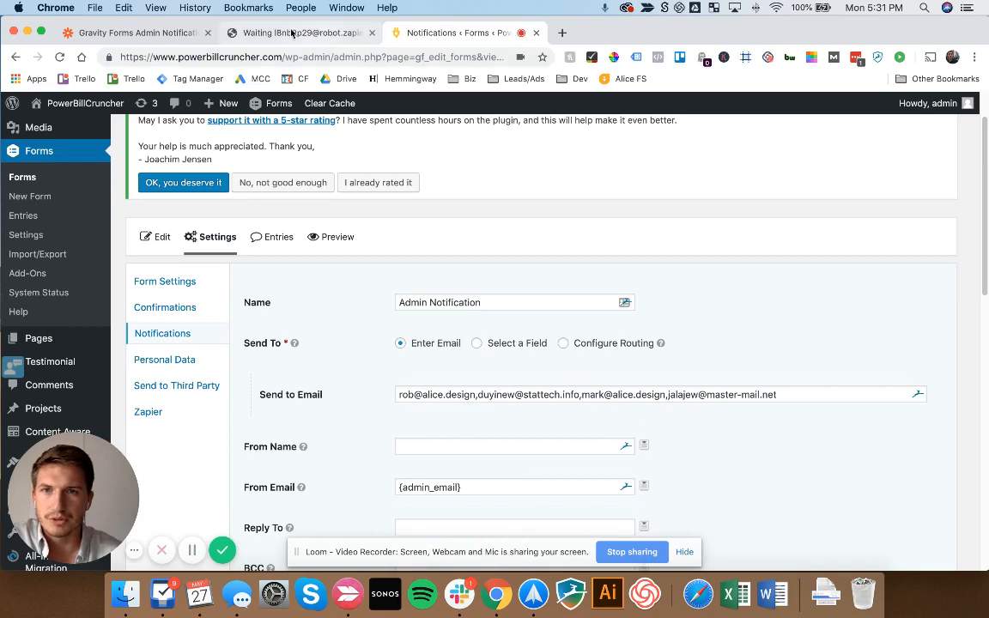
- Check the mailbox set in the Zap's trigger and highlight the same address in the Email Parser mailbox list
{"action": "left_click", "coordinate": [166, 35]}
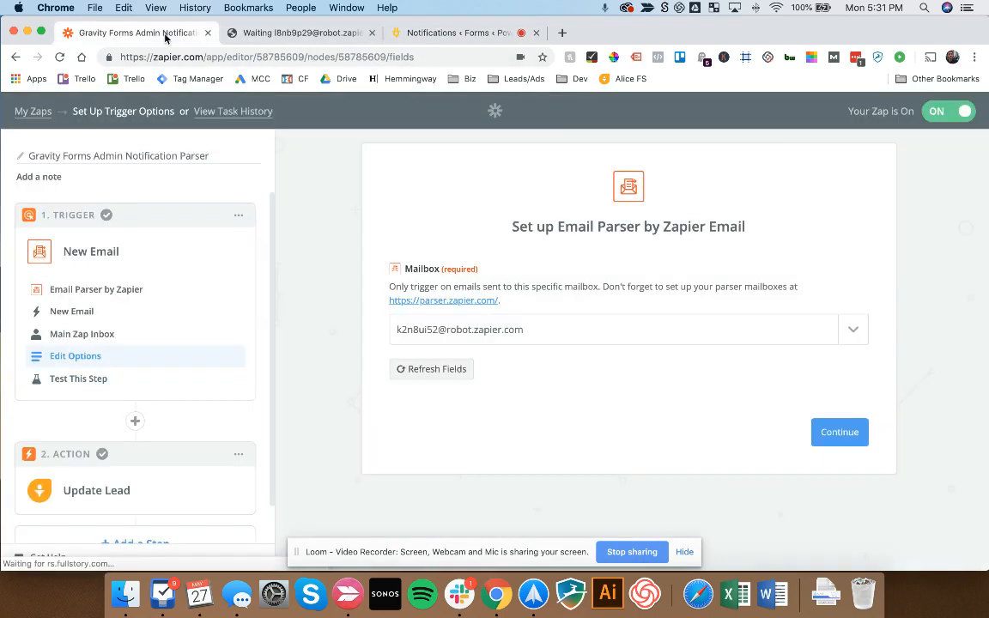
{"action": "left_click", "coordinate": [225, 33]}
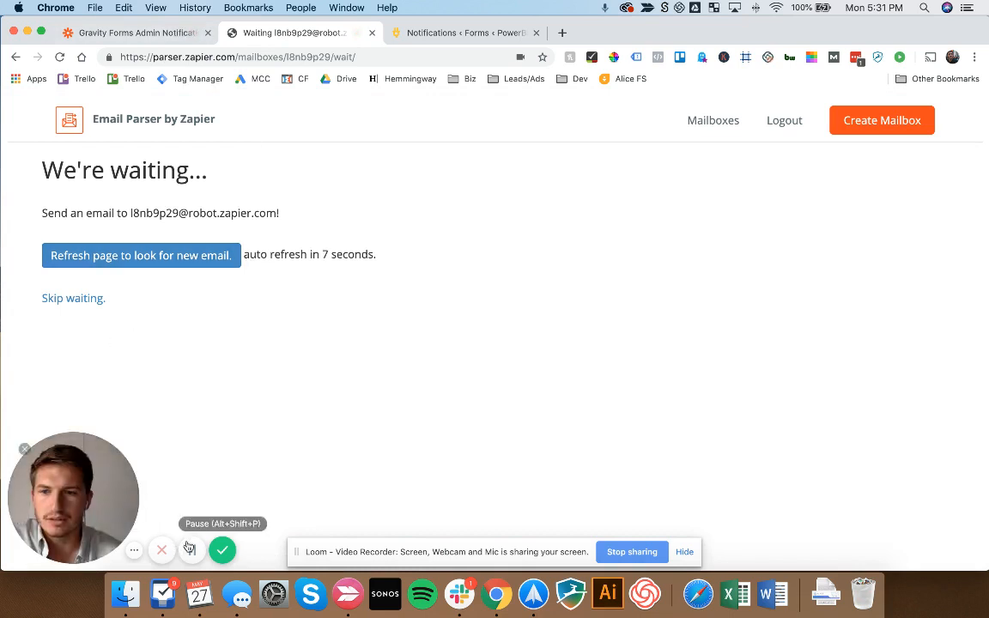
{"action": "left_click", "coordinate": [191, 549]}
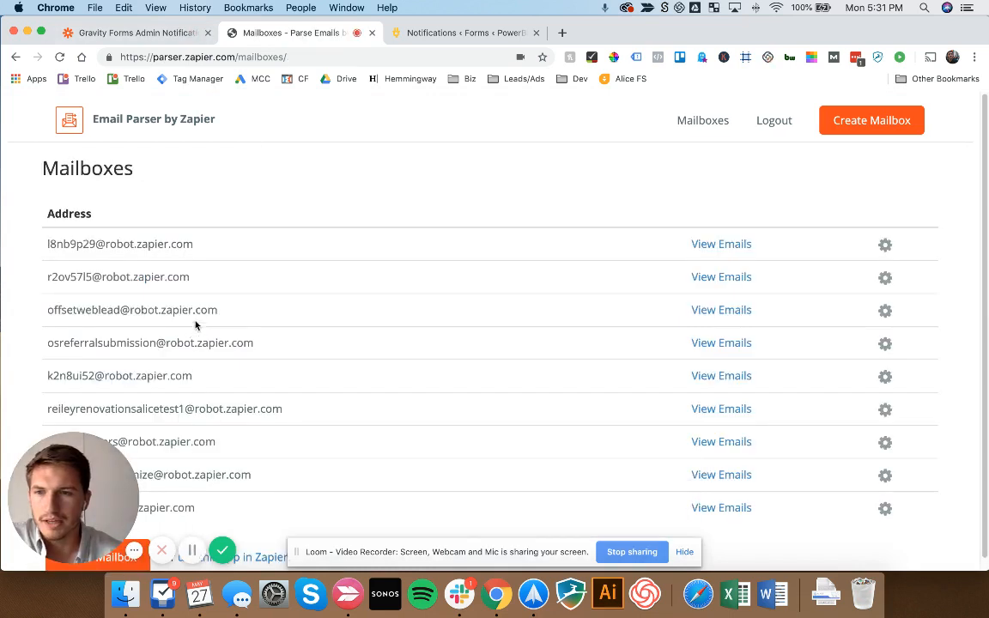
{"action": "scroll", "coordinate": [196, 324], "scroll_direction": "down", "scroll_amount": 1}
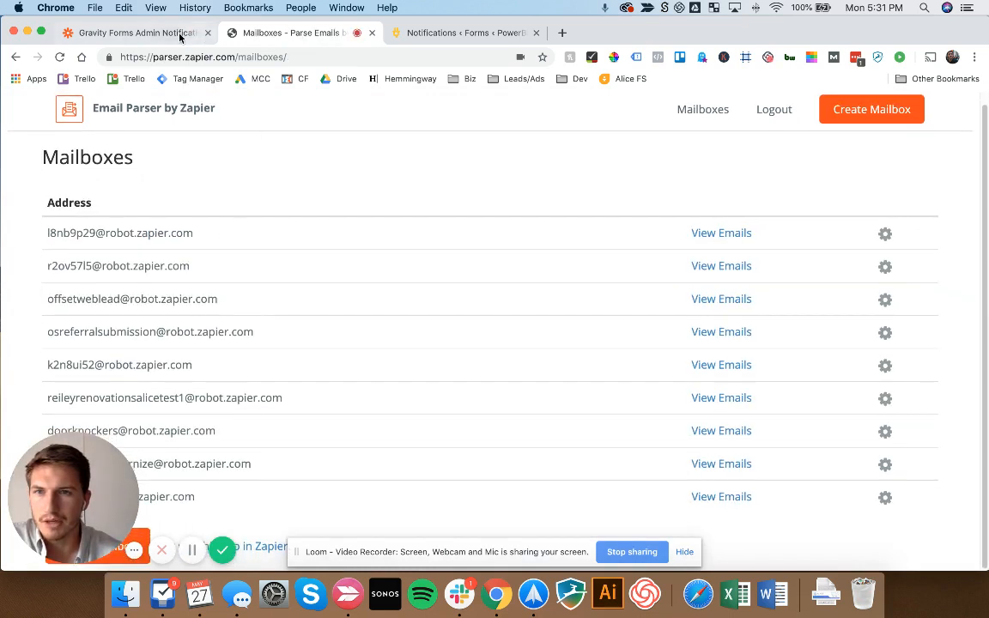
{"action": "mouse_move", "coordinate": [195, 371]}
{"action": "left_mouse_down"}
{"action": "mouse_move", "coordinate": [7, 384]}
{"action": "mouse_move", "coordinate": [206, 369]}
{"action": "left_mouse_up"}
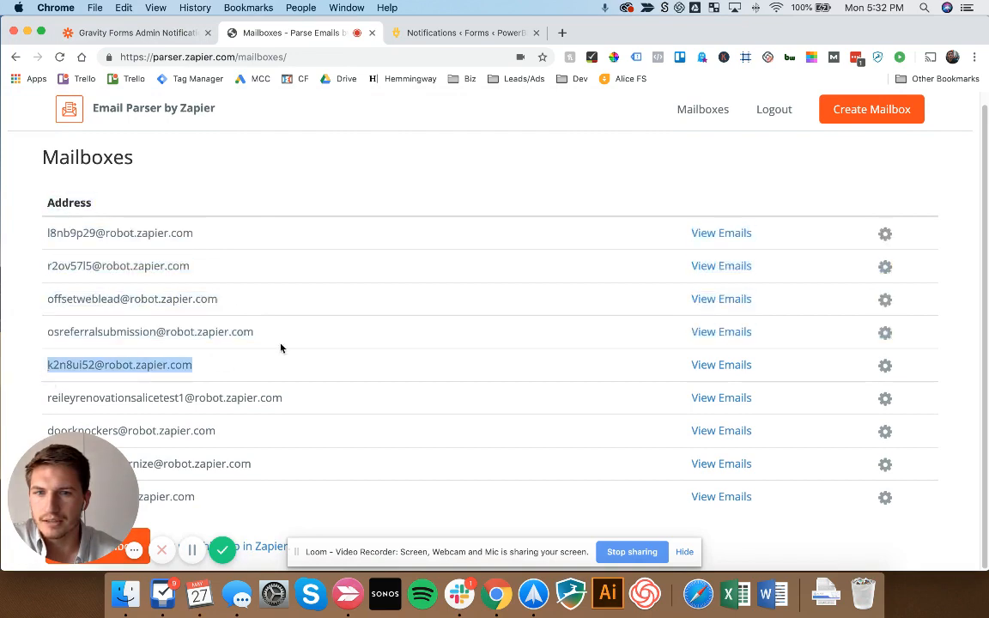
- View the emails received by the Zap's mailbox and examine the fields extracted from the Savings PBC Form submission
{"action": "left_click", "coordinate": [720, 366]}
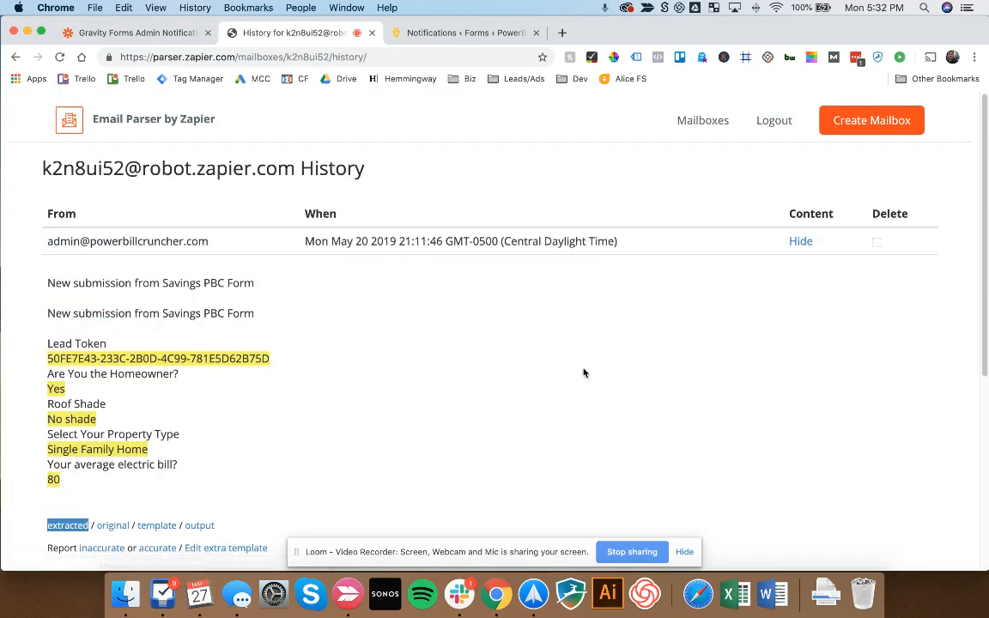
{"action": "scroll", "coordinate": [347, 319], "scroll_direction": "down", "scroll_amount": 1}
{"action": "scroll", "coordinate": [347, 318], "scroll_direction": "down", "scroll_amount": 3}
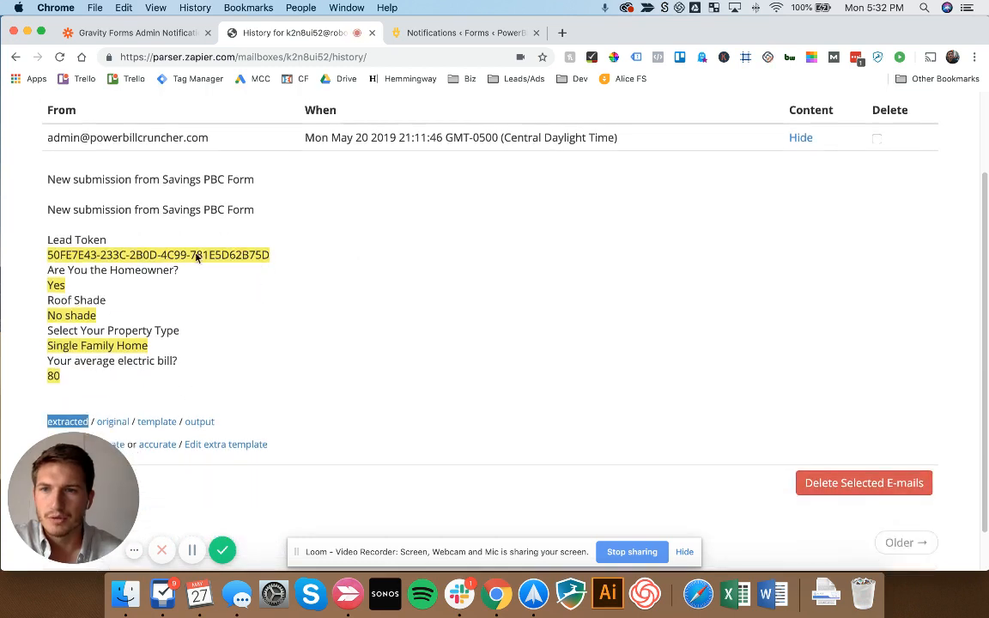
- Review the extracted lead token, homeowner, roof shade, property type and electric bill values in the submission email
{"action": "scroll", "coordinate": [86, 201], "scroll_direction": "down", "scroll_amount": 1}
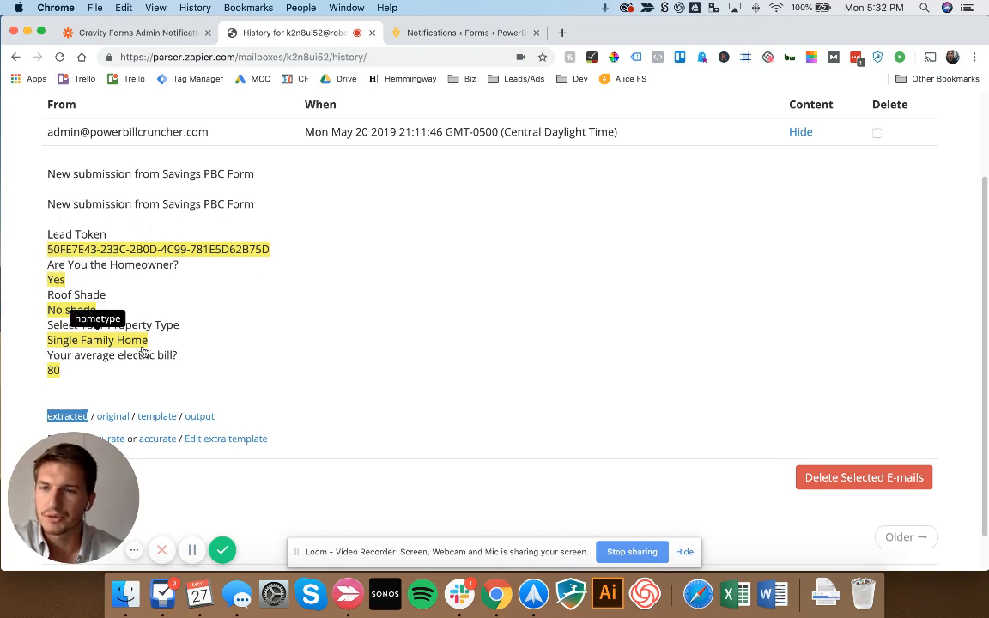
{"action": "scroll", "coordinate": [104, 347], "scroll_direction": "down", "scroll_amount": 1}
{"action": "key", "text": "super+a"}
{"action": "left_click", "coordinate": [68, 358]}
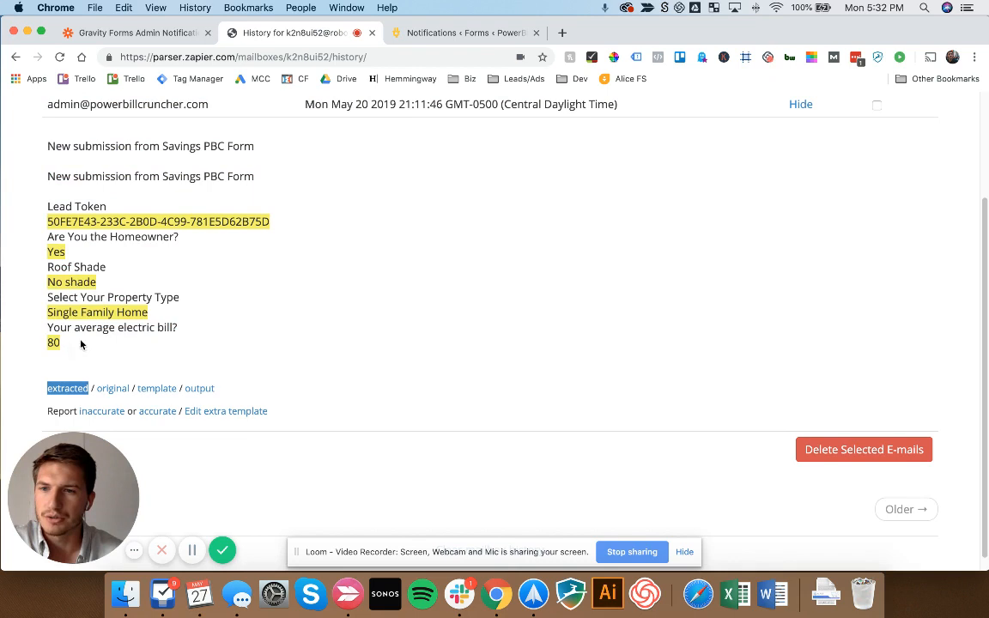
{"action": "double_click", "coordinate": [108, 329]}
{"action": "left_click", "coordinate": [128, 329]}
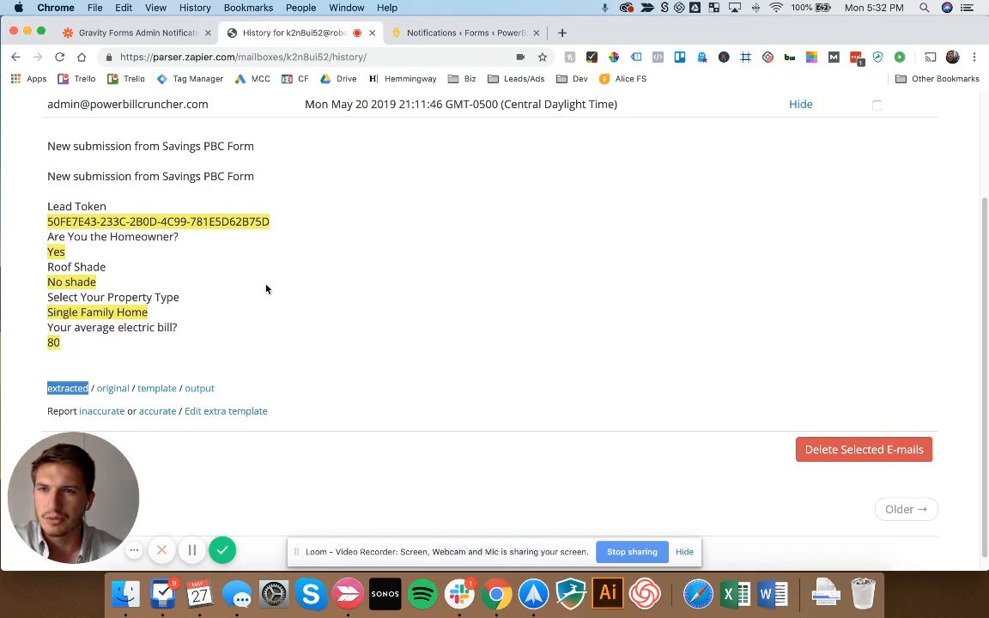
{"action": "scroll", "coordinate": [266, 289], "scroll_direction": "up", "scroll_amount": 3}
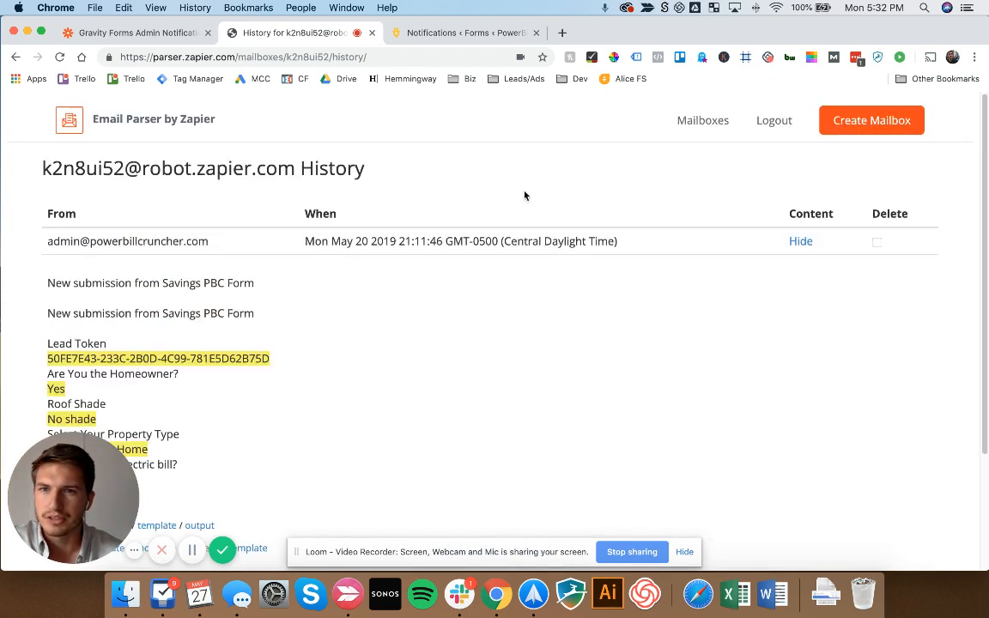
- Return to the Email Parser mailbox list and copy the new mailbox's address, the first one listed
{"action": "left_click", "coordinate": [15, 56]}
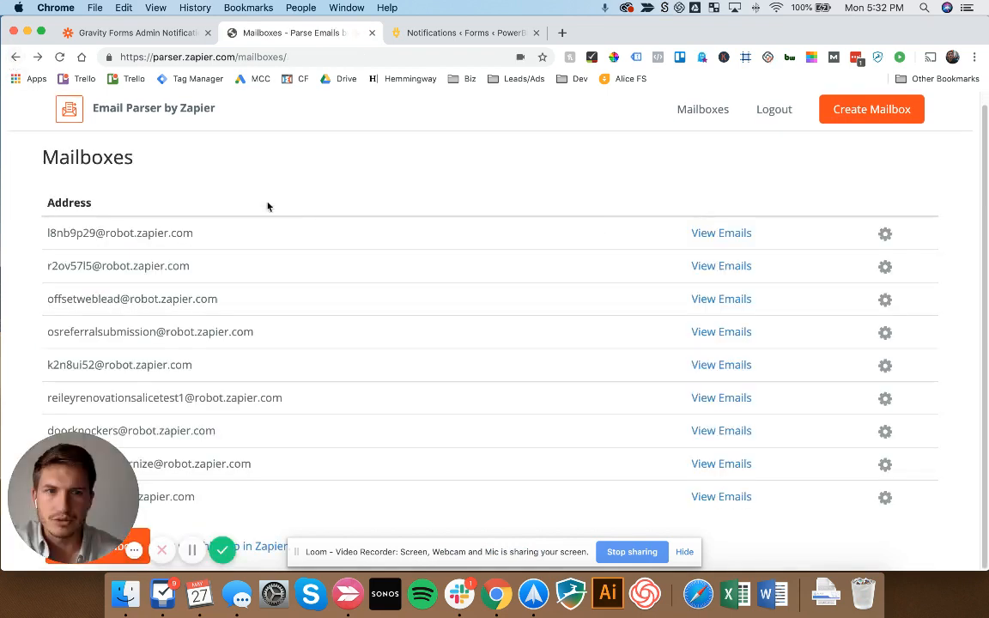
{"action": "left_click_drag", "start_coordinate": [203, 235], "coordinate": [43, 231]}
{"action": "key", "text": "super+c"}
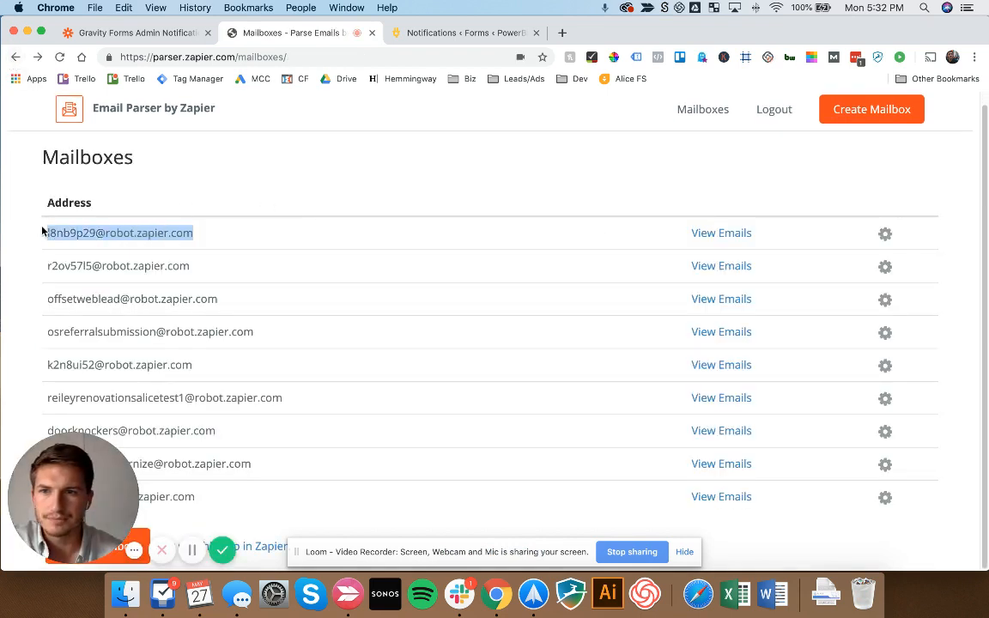
- In the Step form's Admin Notification, replace every Send to Email recipient after the first with the copied mailbox address and save the notification
{"action": "left_click", "coordinate": [455, 35]}
{"action": "left_click_drag", "start_coordinate": [781, 394], "coordinate": [480, 393]}
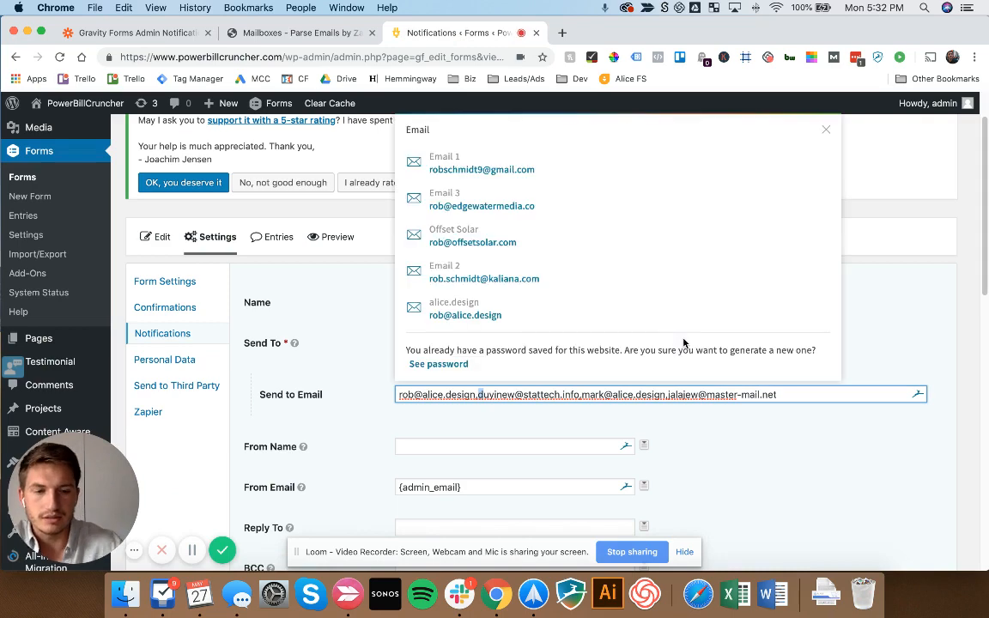
{"action": "key", "text": "BackSpace"}
{"action": "key", "text": "super+v"}
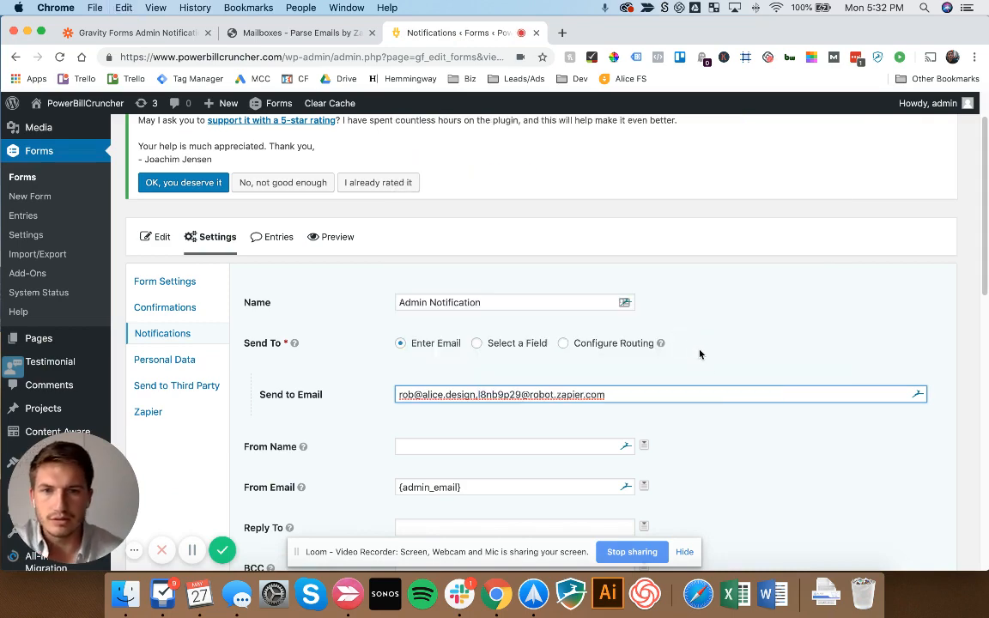
{"action": "scroll", "coordinate": [732, 365], "scroll_direction": "down", "scroll_amount": 15}
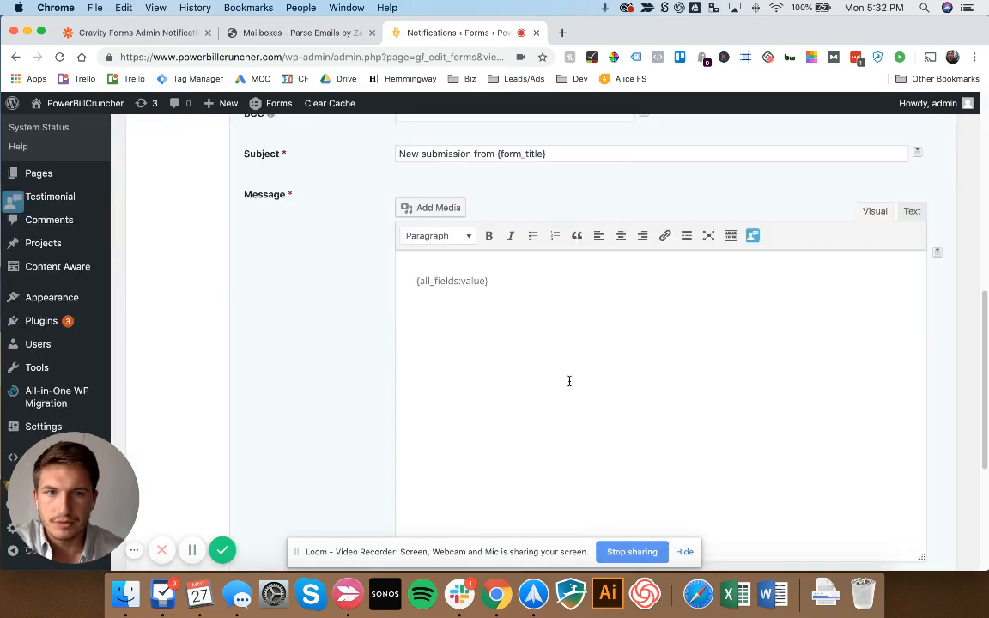
{"action": "left_click", "coordinate": [325, 509]}
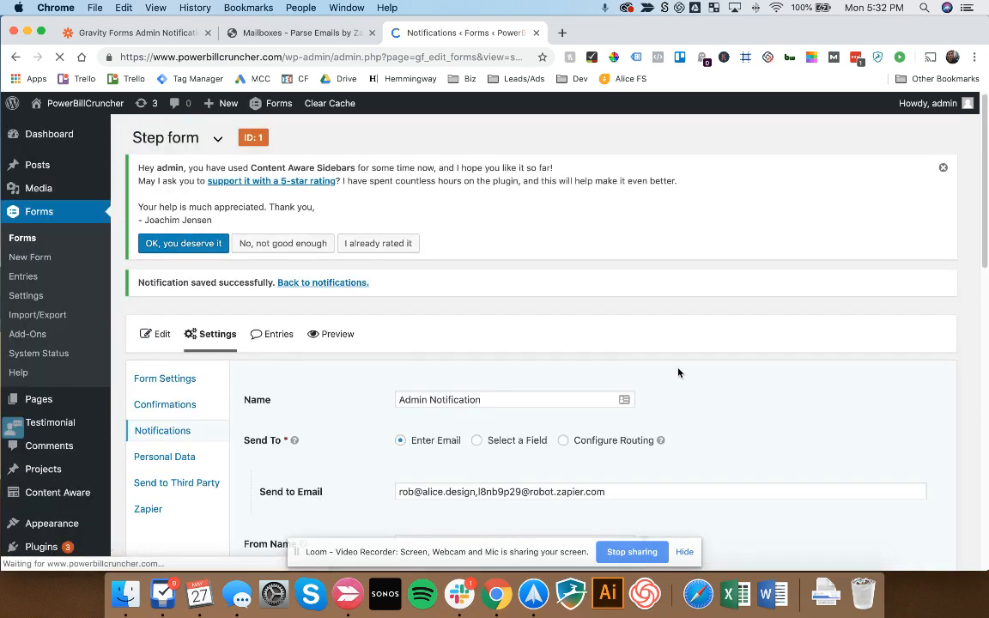
- Go to the form entries and open the first entry of the Savings PBC Form
{"action": "scroll", "coordinate": [678, 371], "scroll_direction": "down", "scroll_amount": 3}
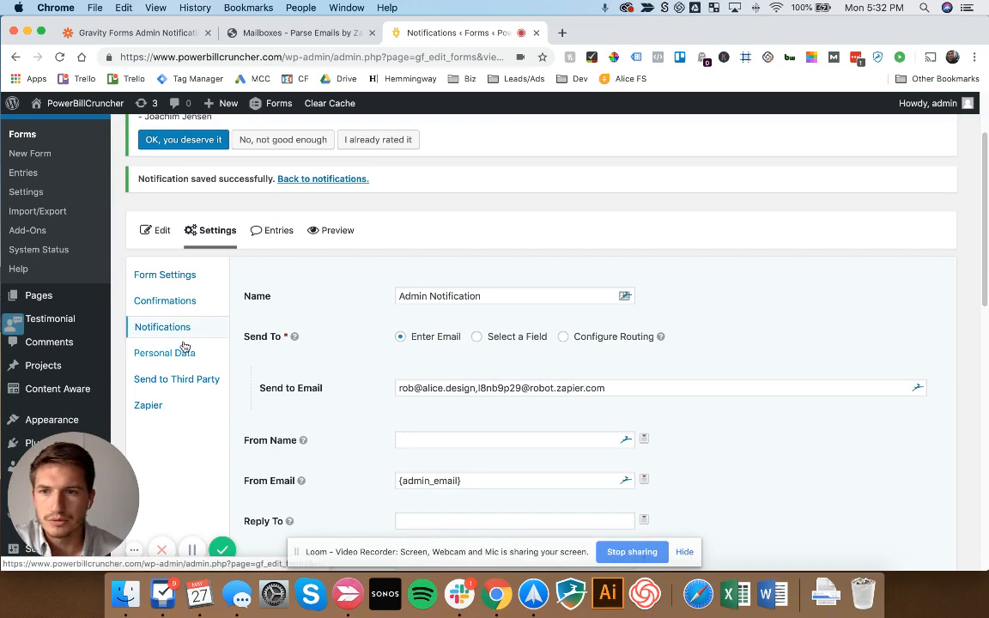
{"action": "left_click", "coordinate": [36, 175]}
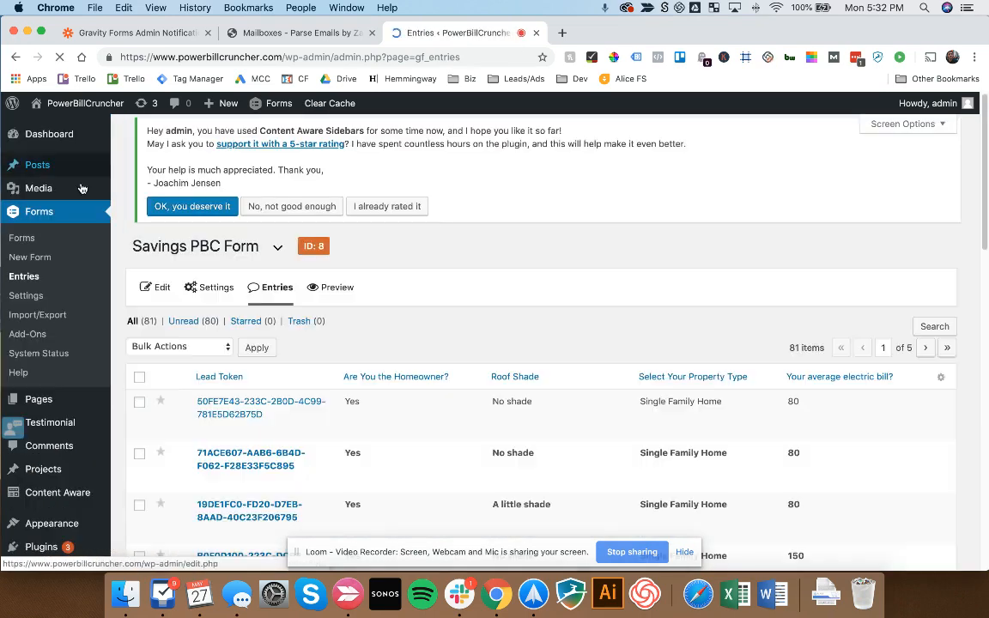
{"action": "scroll", "coordinate": [650, 474], "scroll_direction": "down", "scroll_amount": 1}
{"action": "scroll", "coordinate": [635, 469], "scroll_direction": "down", "scroll_amount": 3}
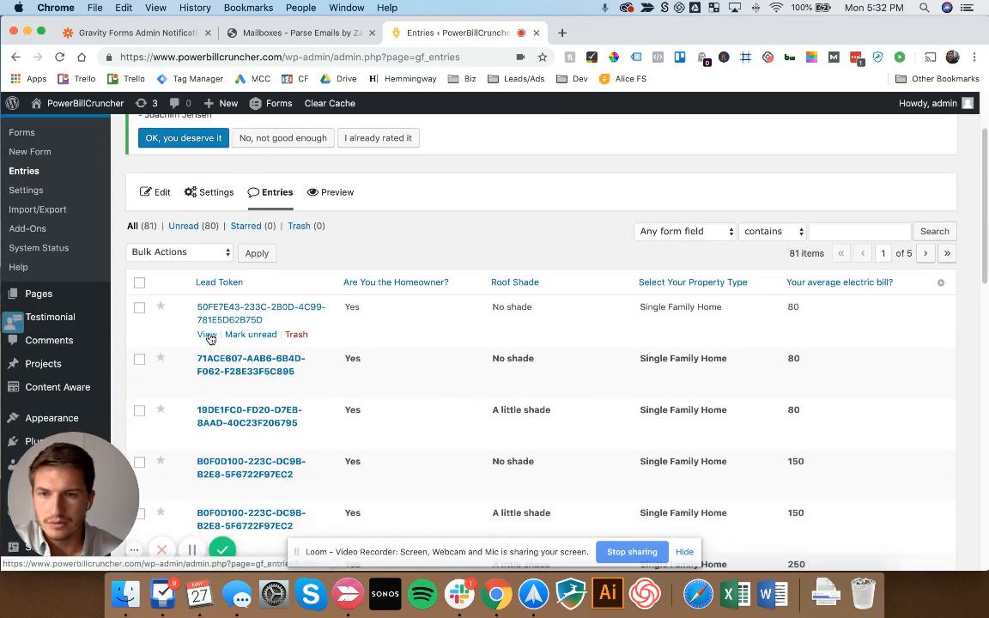
{"action": "left_click", "coordinate": [227, 318]}
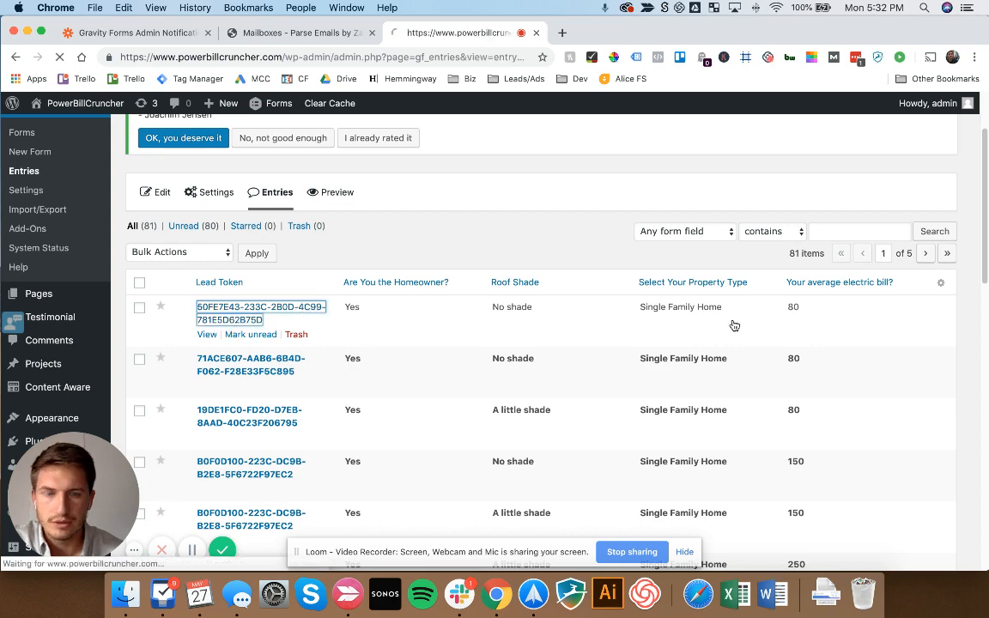
- Resend the entry's Admin Notification, overriding the recipient with the copied mailbox address
{"action": "scroll", "coordinate": [751, 371], "scroll_direction": "down", "scroll_amount": 3}
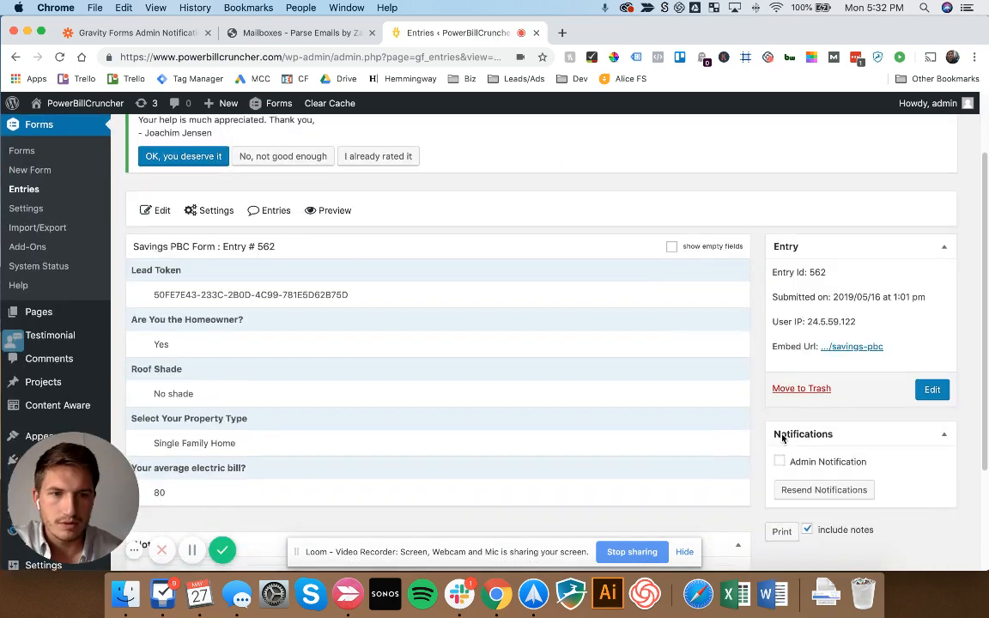
{"action": "left_click", "coordinate": [779, 454]}
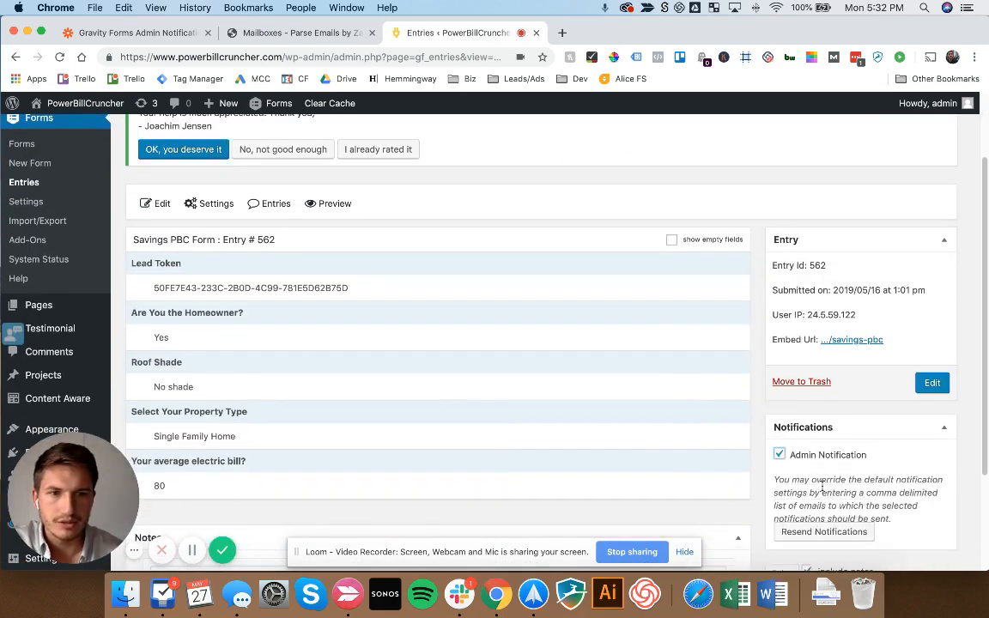
{"action": "scroll", "coordinate": [841, 507], "scroll_direction": "down", "scroll_amount": 1}
{"action": "left_click", "coordinate": [846, 498]}
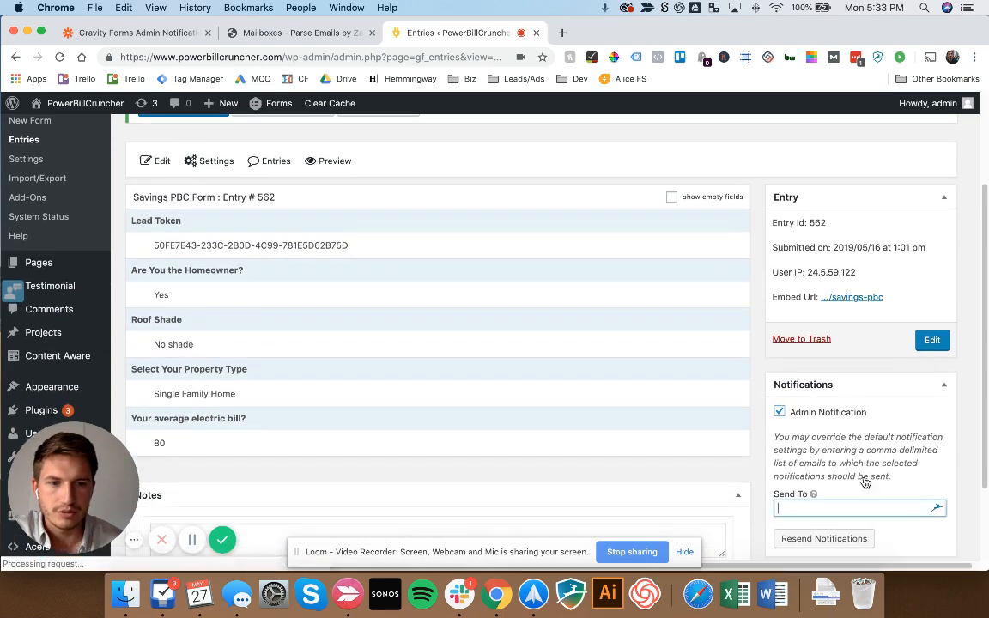
{"action": "key", "text": "super+v"}
{"action": "scroll", "coordinate": [892, 517], "scroll_direction": "down", "scroll_amount": 1}
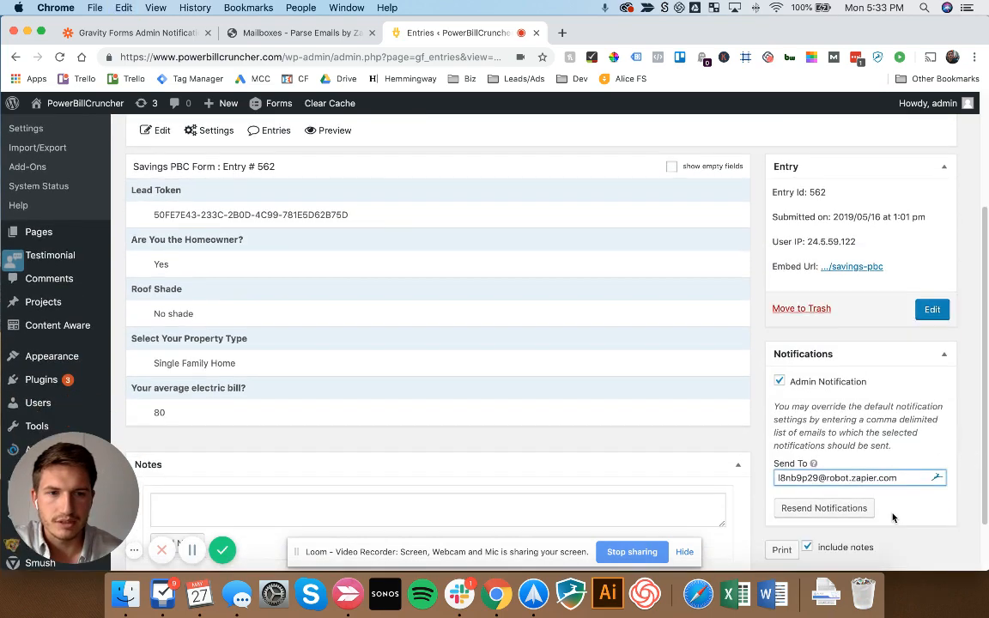
{"action": "left_click", "coordinate": [829, 507]}
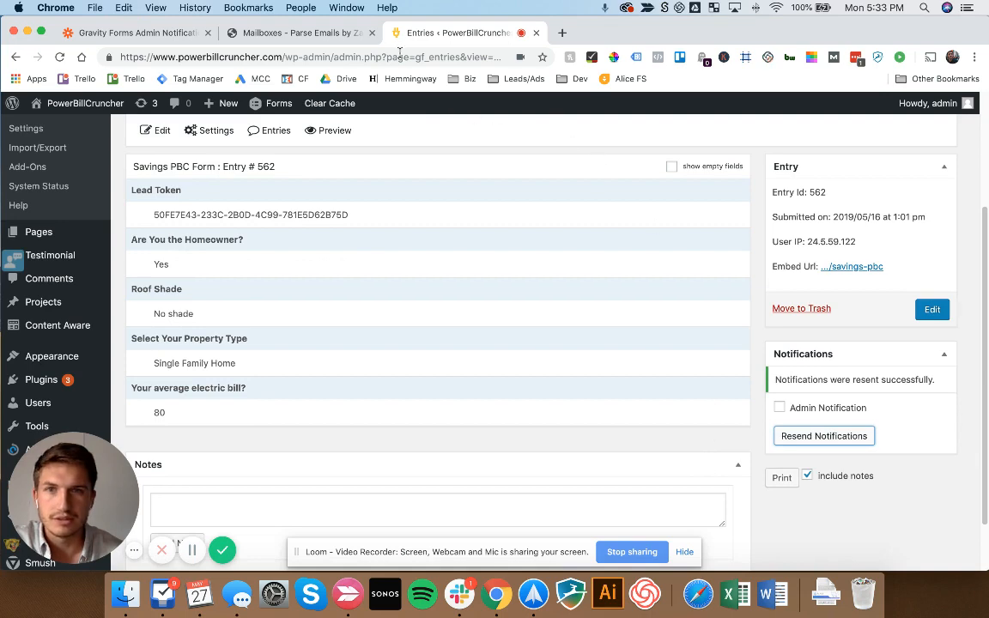
- In Email Parser, view the new mailbox's received email and start creating a template from it
{"action": "left_click", "coordinate": [114, 34]}
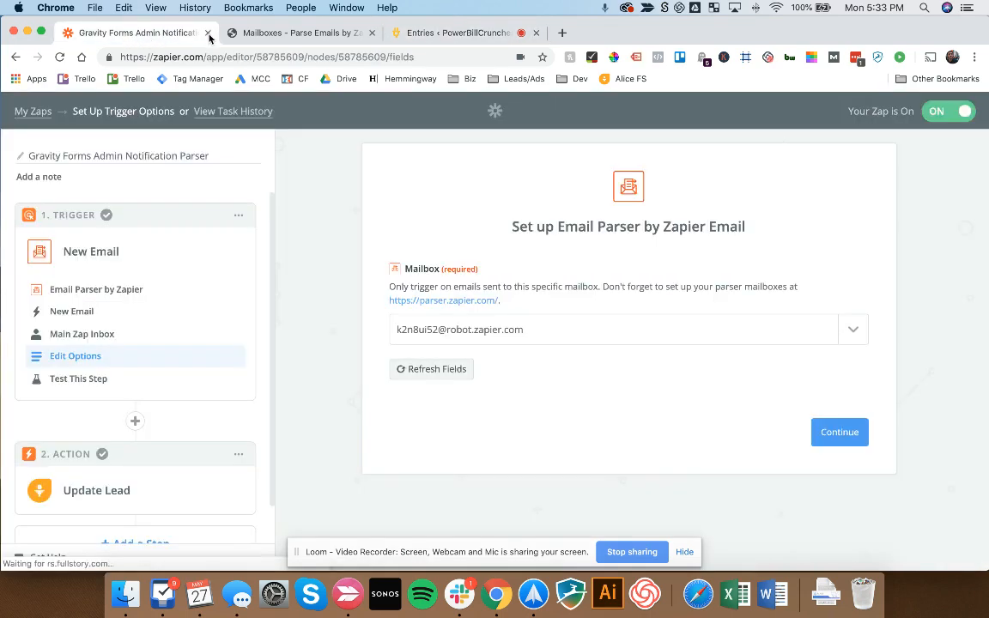
{"action": "left_click", "coordinate": [301, 36]}
{"action": "left_click", "coordinate": [727, 235]}
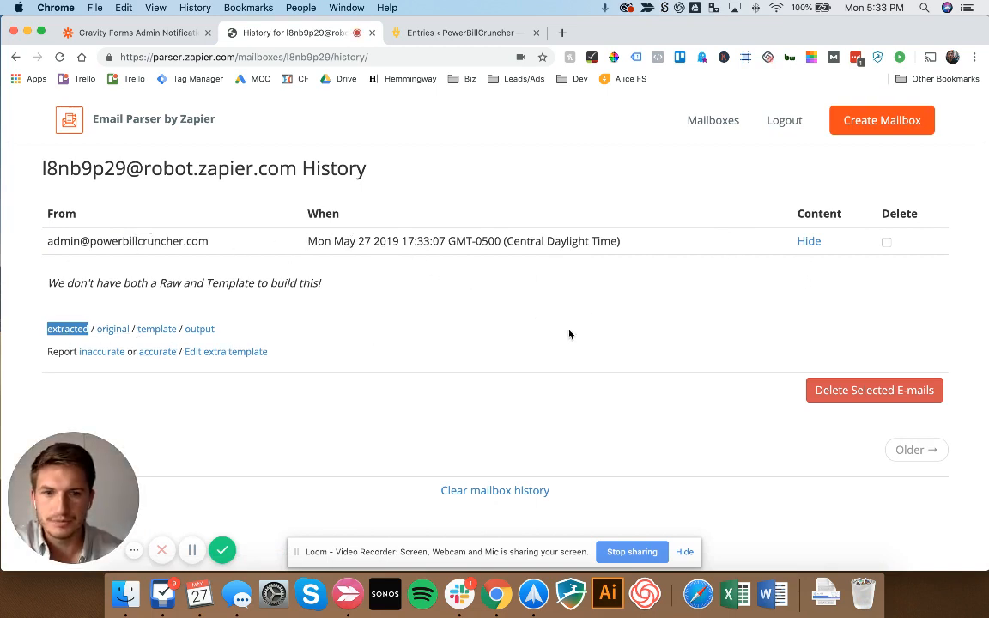
{"action": "left_click", "coordinate": [156, 329]}
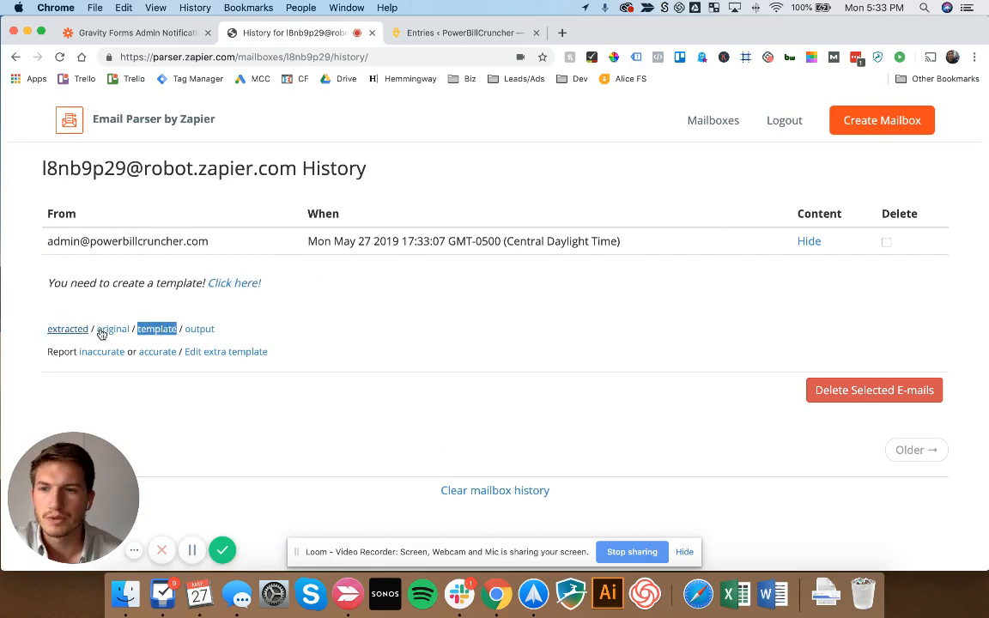
{"action": "left_click", "coordinate": [235, 283]}
- Replace the mailbox's address name with gravity_form
{"action": "scroll", "coordinate": [334, 345], "scroll_direction": "down", "scroll_amount": 2}
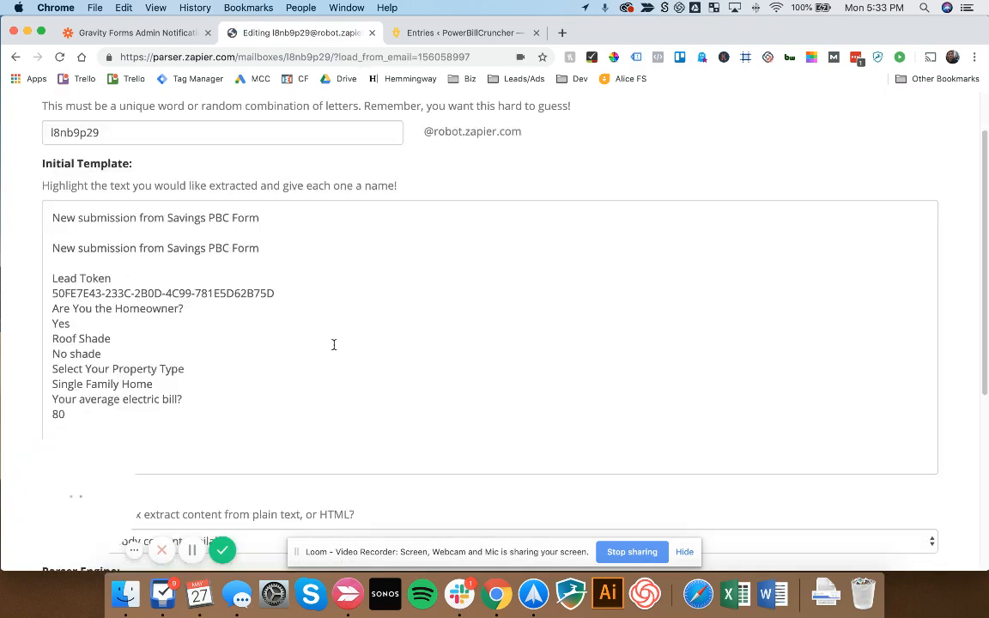
{"action": "double_click", "coordinate": [163, 131]}
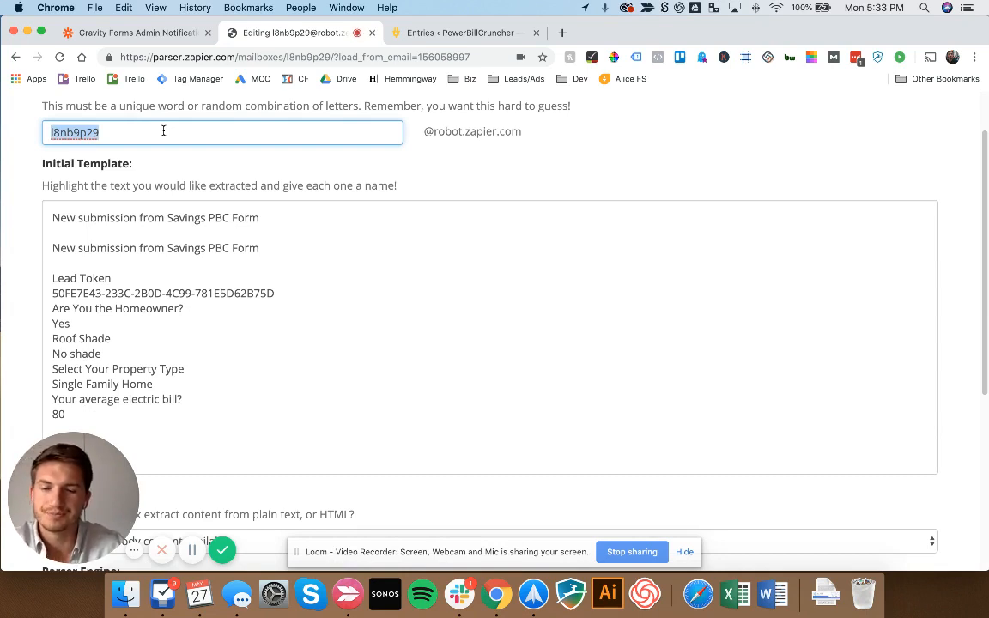
{"action": "type", "text": "gravity_form"}
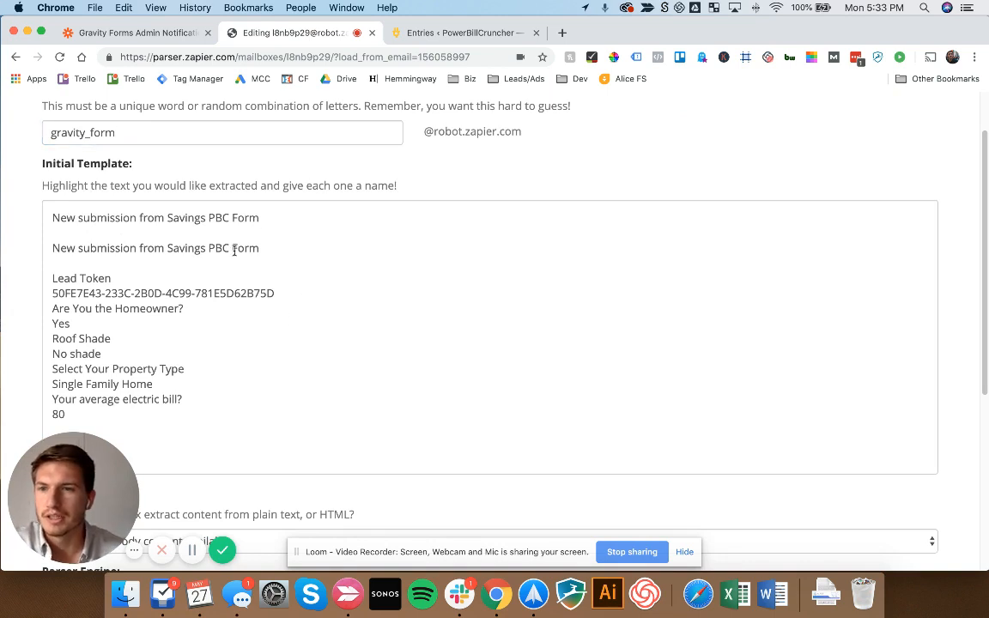
- Mark the value under Lead Token in the initial template for extraction and name it Lead_ID
{"action": "scroll", "coordinate": [232, 249], "scroll_direction": "down", "scroll_amount": 3}
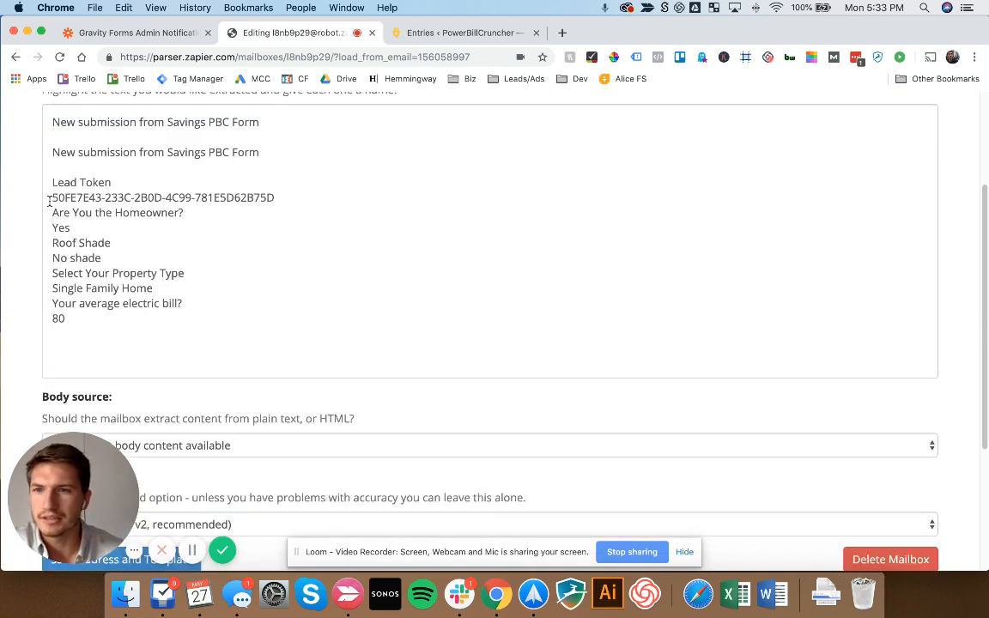
{"action": "left_click_drag", "start_coordinate": [49, 201], "coordinate": [275, 194]}
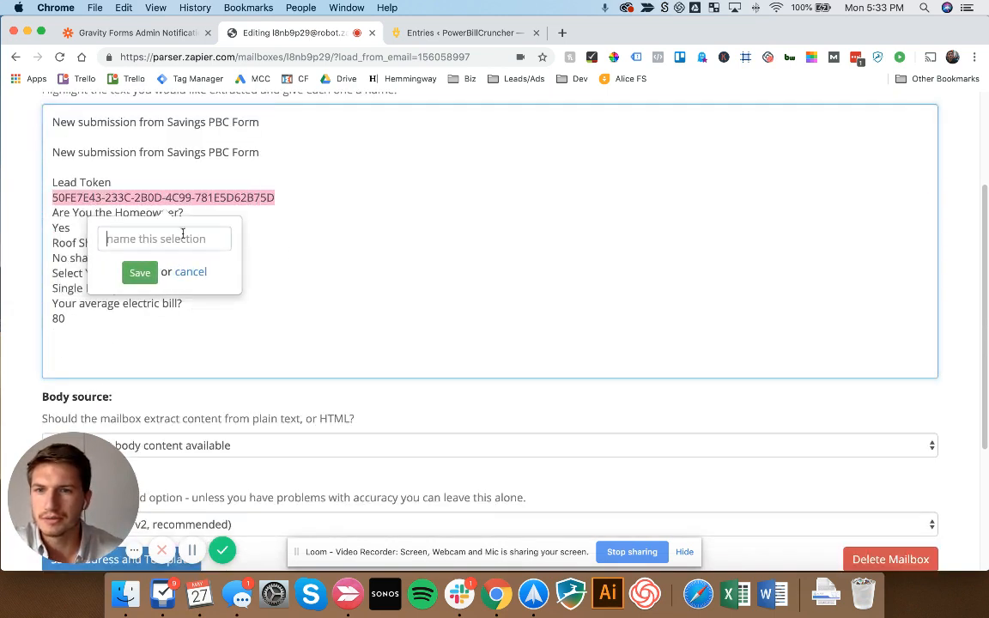
{"action": "left_click", "coordinate": [143, 239]}
{"action": "type", "text": "Le"}
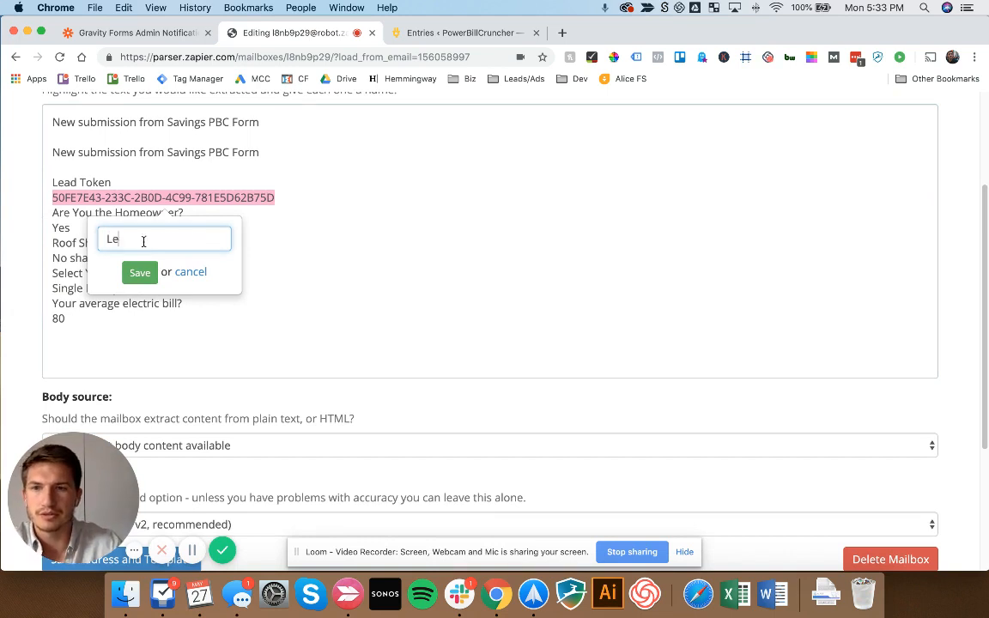
{"action": "type", "text": "ad_ID"}
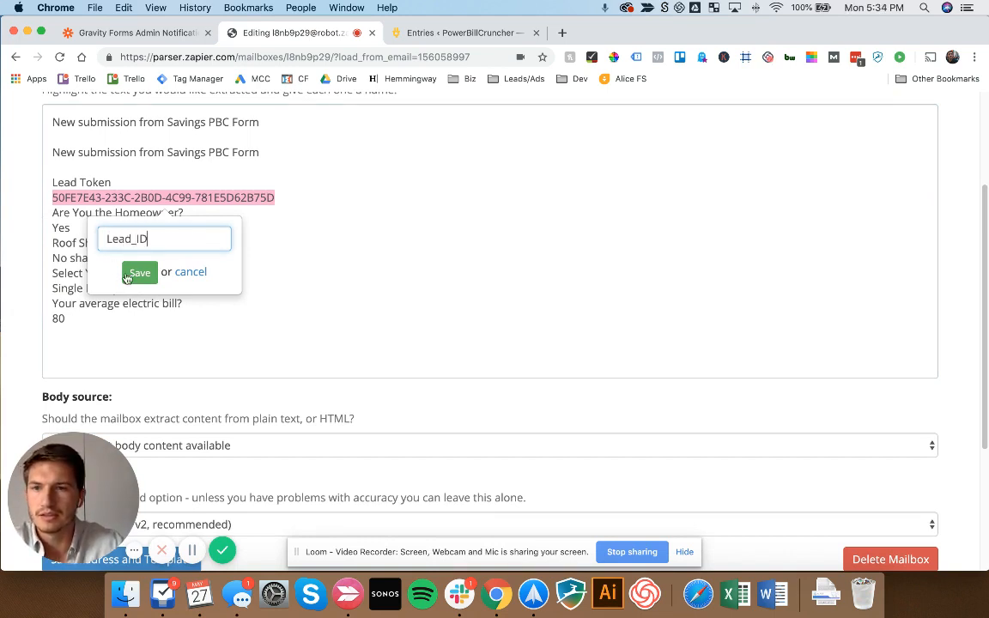
{"action": "left_click", "coordinate": [138, 272]}
- Mark the "Yes" answer for extraction as Homeowner, and submit the address and template for saving
{"action": "double_click", "coordinate": [62, 228]}
{"action": "left_click", "coordinate": [86, 255]}
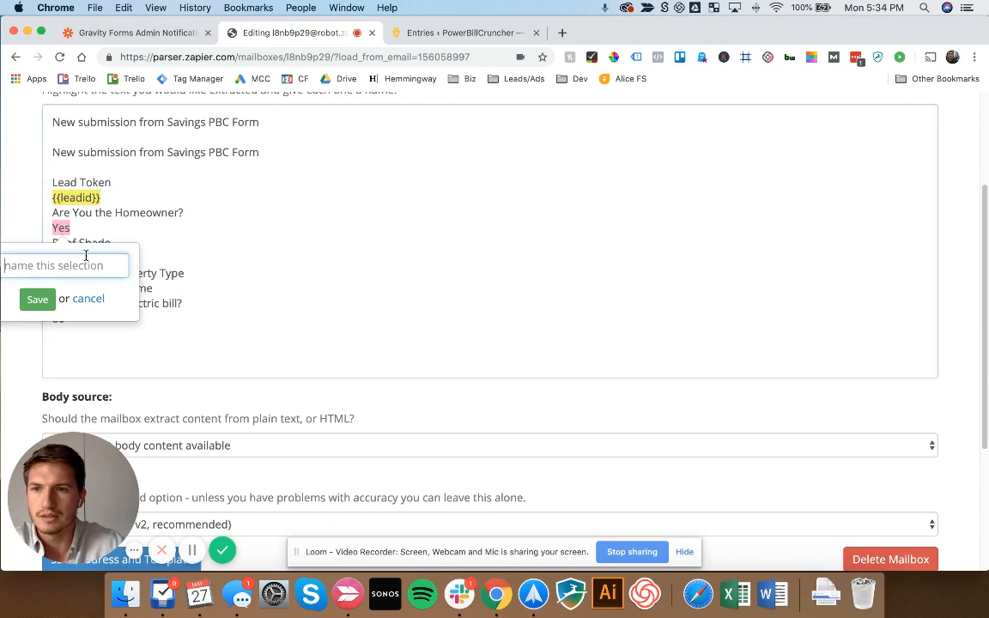
{"action": "type", "text": "Homeowner"}
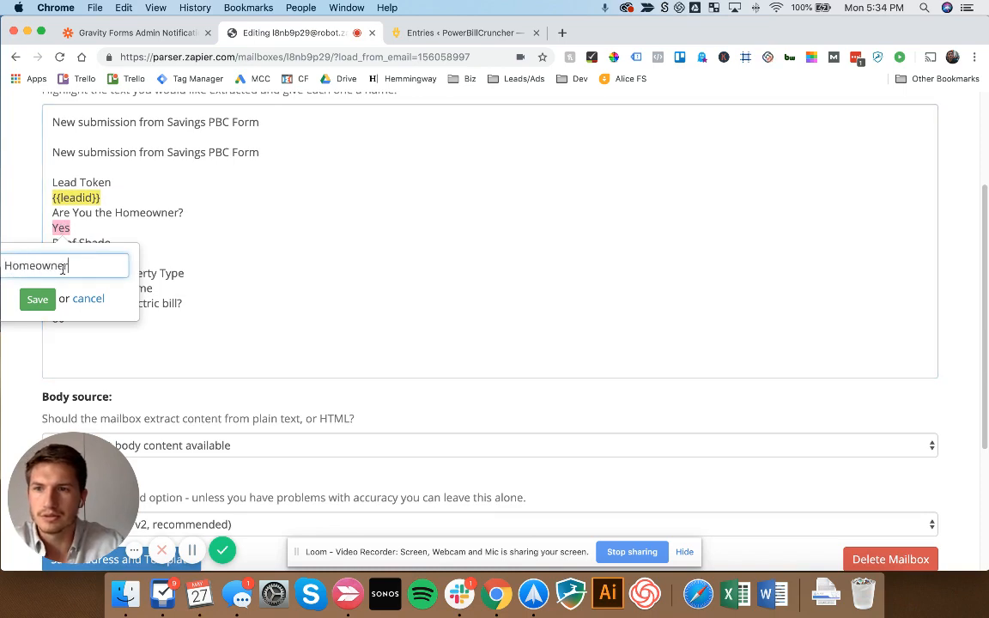
{"action": "left_click", "coordinate": [37, 299]}
{"action": "scroll", "coordinate": [225, 302], "scroll_direction": "down", "scroll_amount": 5}
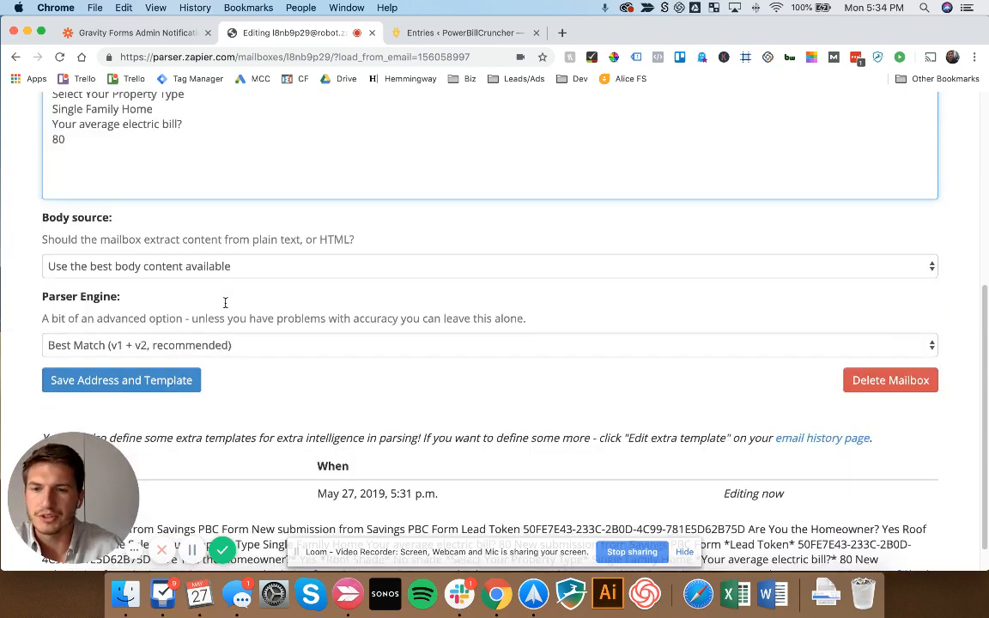
{"action": "left_click", "coordinate": [177, 346]}
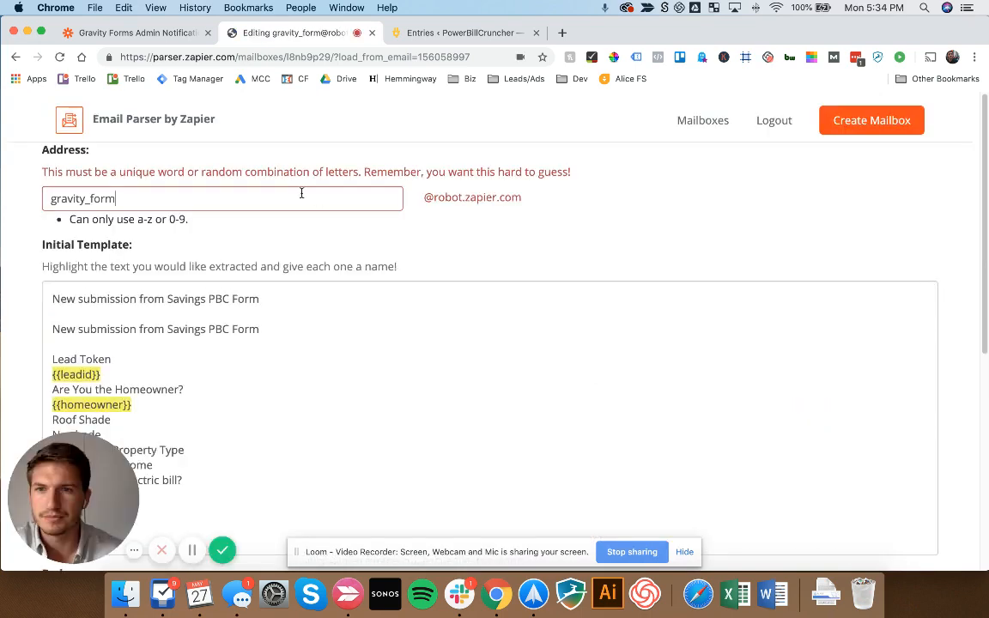
- Extend the mailbox's address name to gravity_form11111 and try to save the address and template again
{"action": "left_click", "coordinate": [301, 193]}
{"action": "type", "text": "1111"}
{"action": "scroll", "coordinate": [250, 364], "scroll_direction": "down", "scroll_amount": 5}
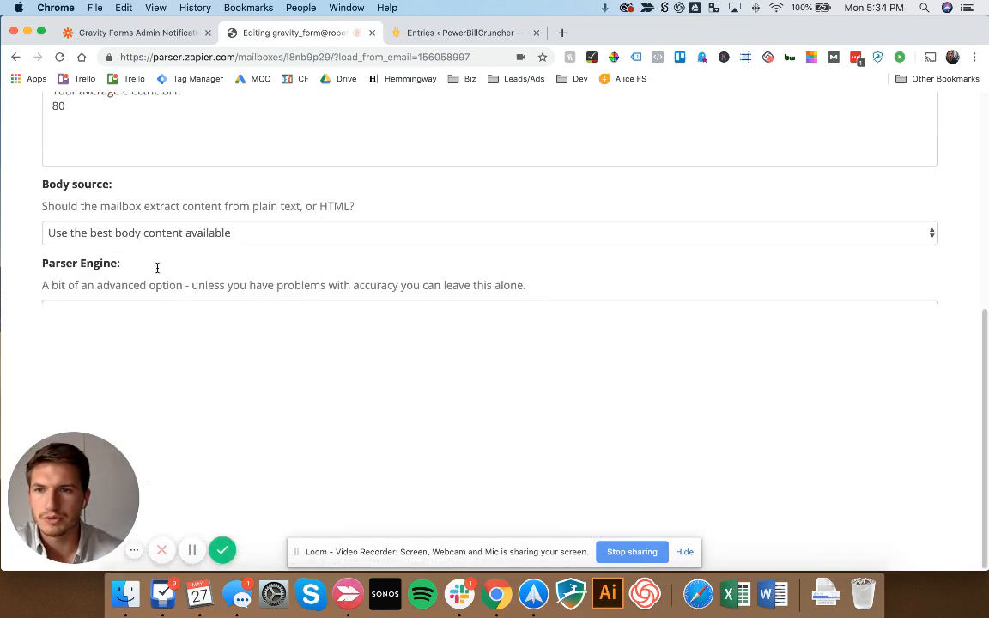
{"action": "left_click", "coordinate": [129, 352]}
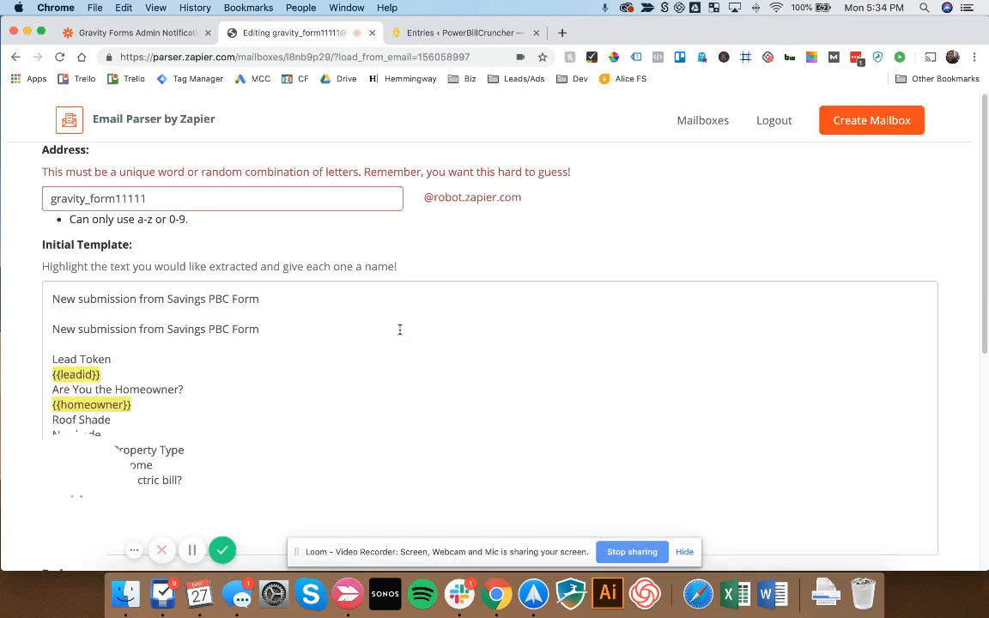
- Change the mailbox's address name to gravityform11111 and save the address and template
{"action": "left_click", "coordinate": [275, 202]}
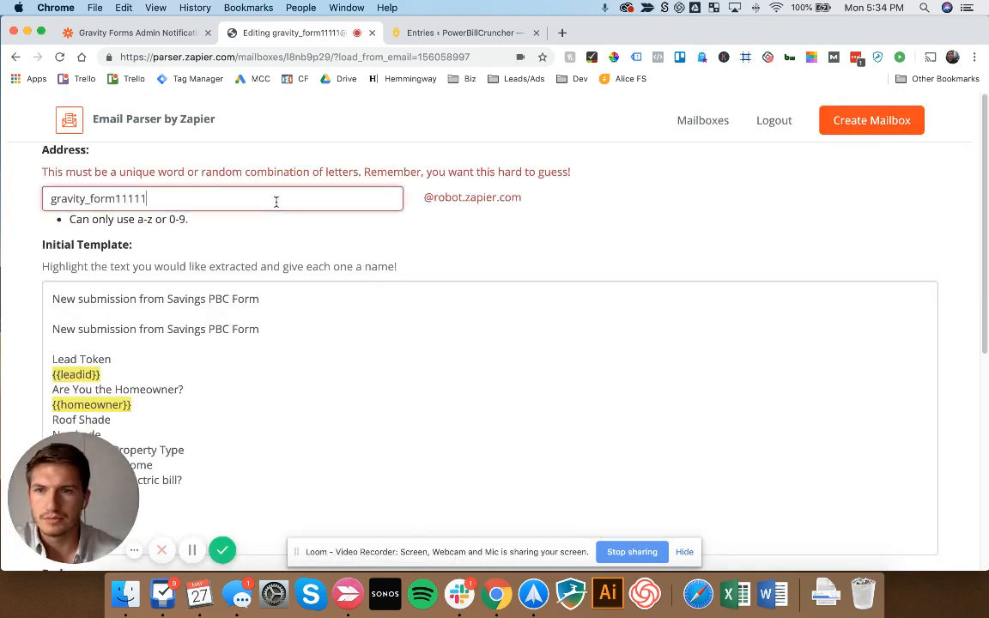
{"action": "double_click", "coordinate": [106, 200]}
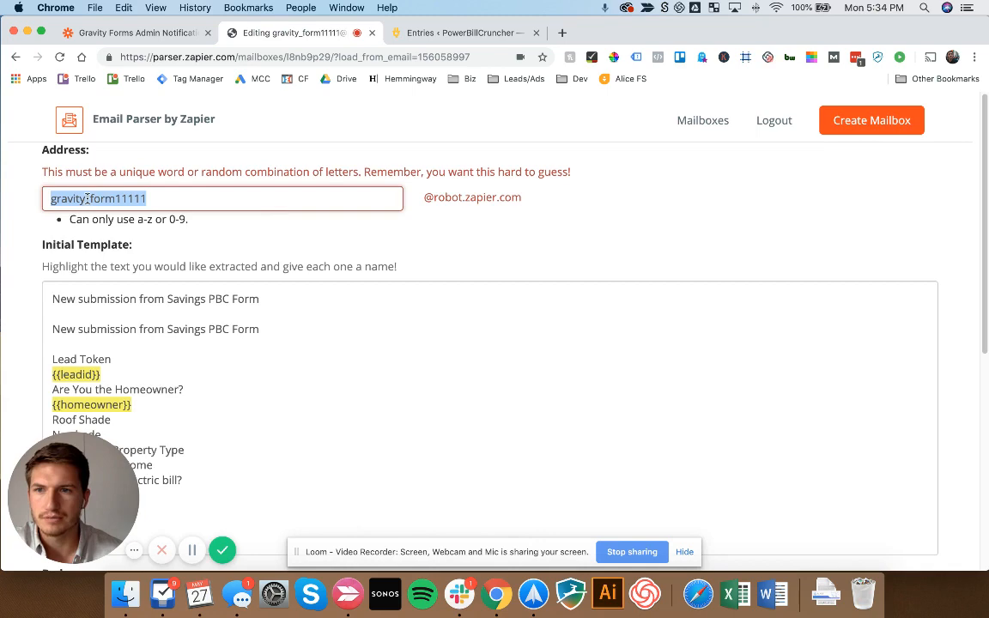
{"action": "left_click", "coordinate": [90, 199]}
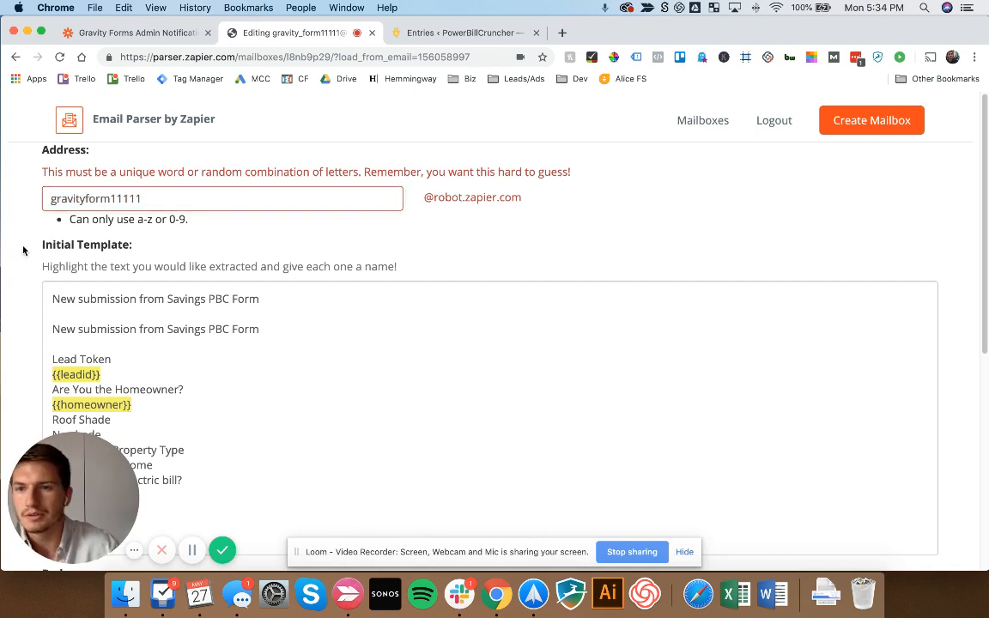
{"action": "scroll", "coordinate": [22, 249], "scroll_direction": "down", "scroll_amount": 5}
{"action": "left_click", "coordinate": [154, 359]}
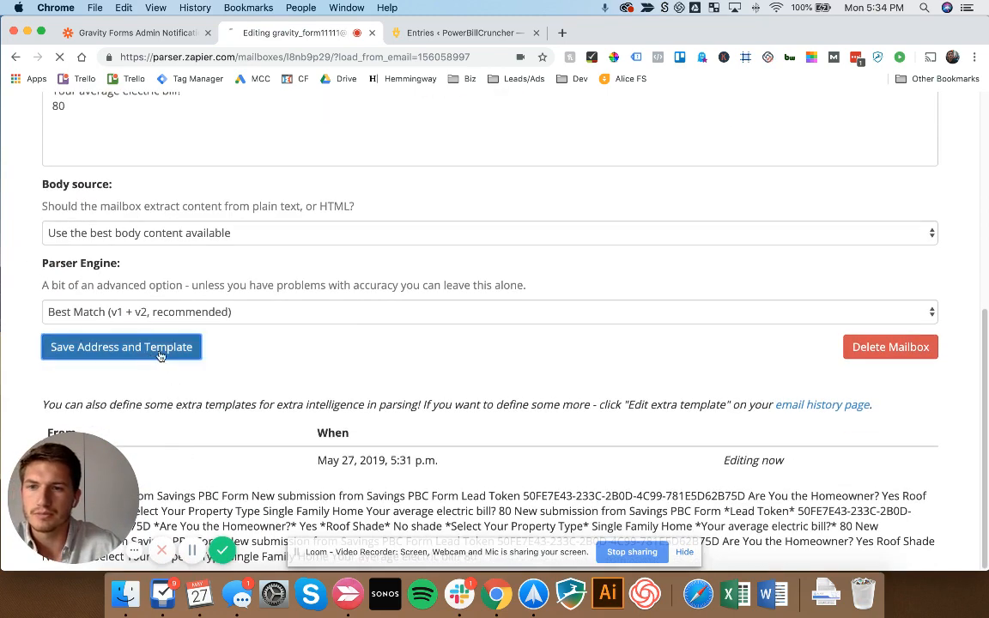
- Switch to the Zap editor, continue past the trigger's mailbox options and expand the Email A sample
{"action": "left_click", "coordinate": [137, 32]}
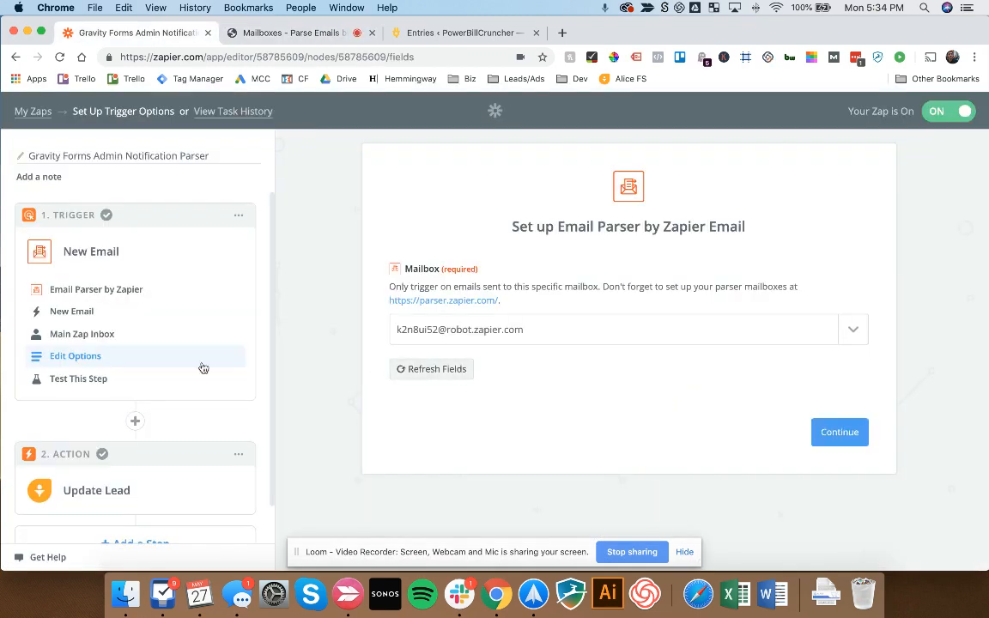
{"action": "left_click", "coordinate": [839, 431]}
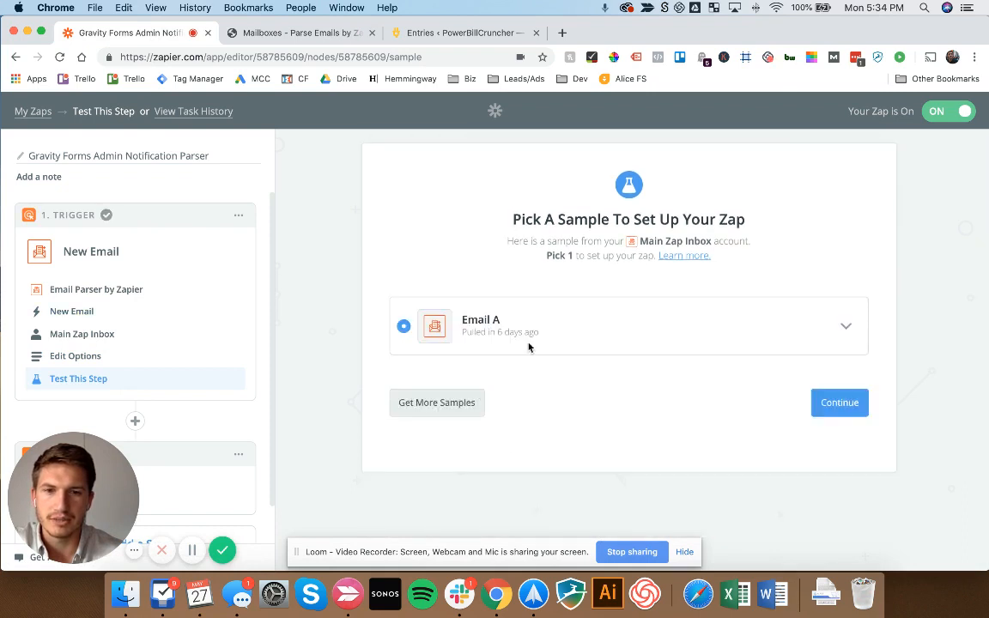
{"action": "left_click", "coordinate": [845, 329]}
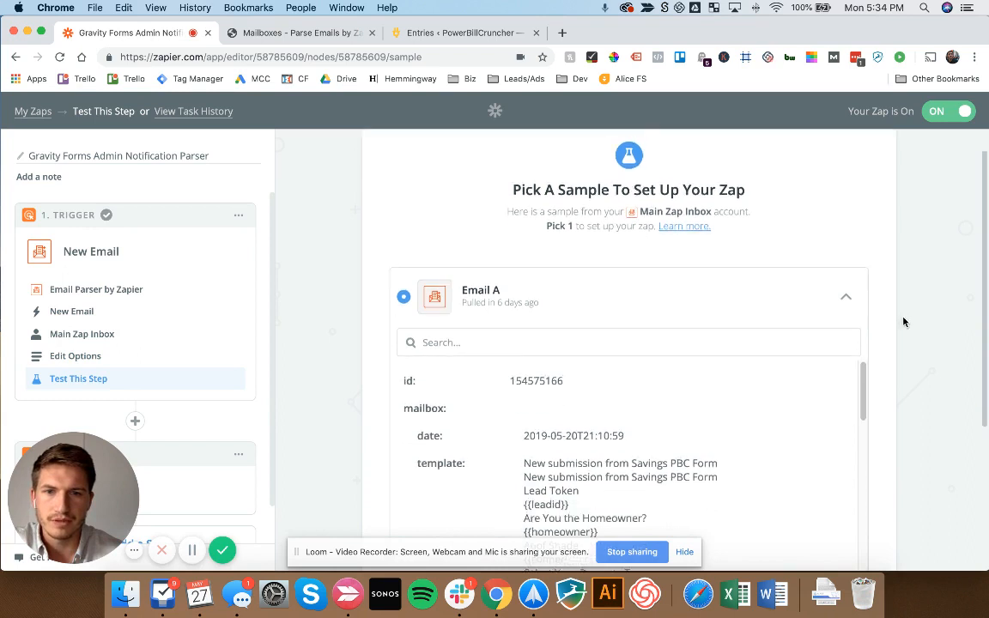
- Examine the parsed output fields in the Email A sample, such as the electric bill, lead ID and home type
{"action": "scroll", "coordinate": [897, 321], "scroll_direction": "down", "scroll_amount": 3}
{"action": "scroll", "coordinate": [547, 326], "scroll_direction": "down", "scroll_amount": 5}
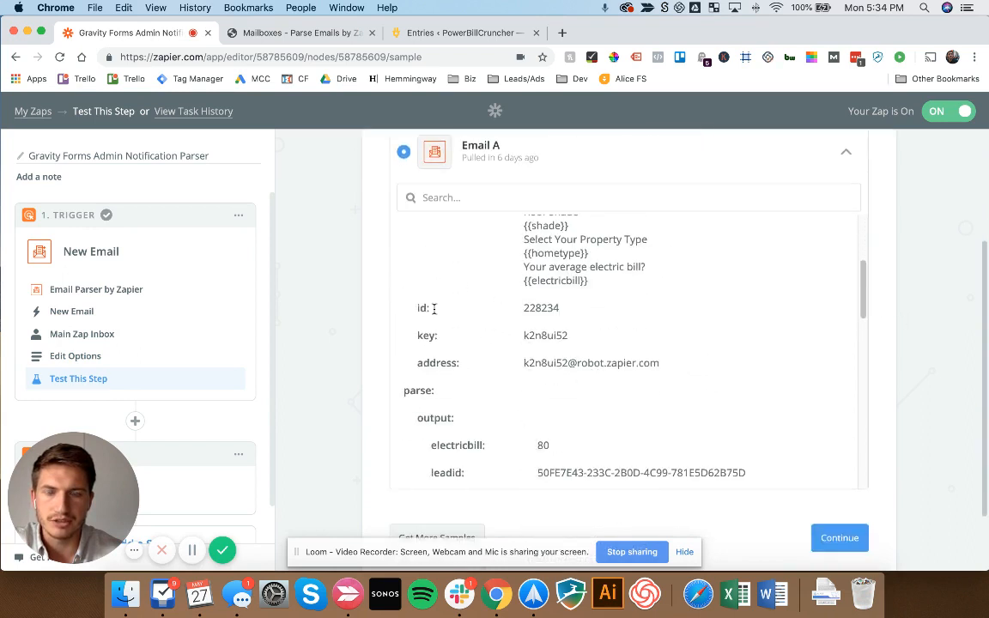
{"action": "scroll", "coordinate": [553, 359], "scroll_direction": "down", "scroll_amount": 1}
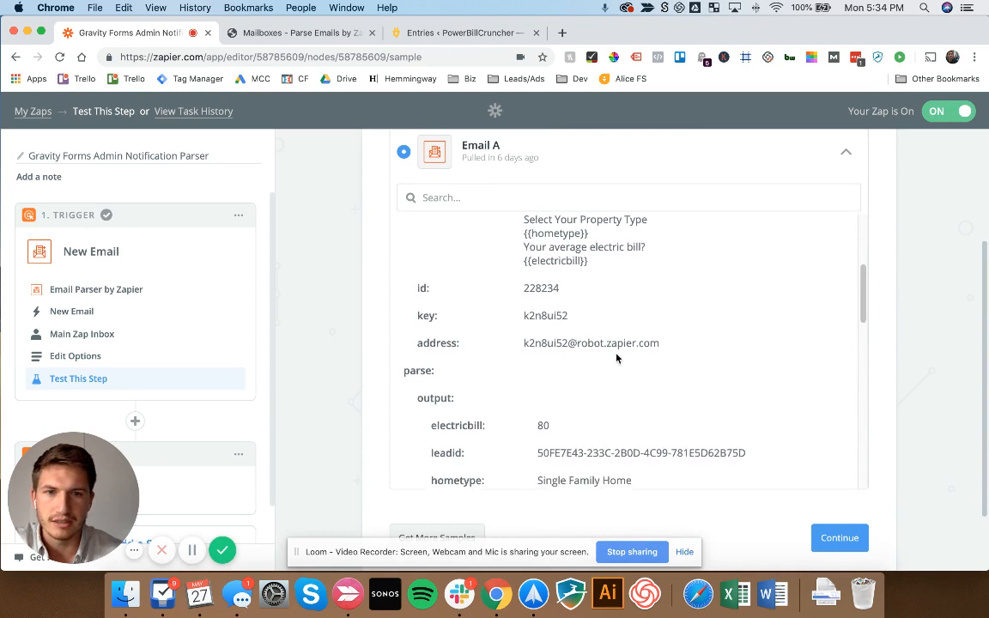
{"action": "scroll", "coordinate": [617, 358], "scroll_direction": "down", "scroll_amount": 3}
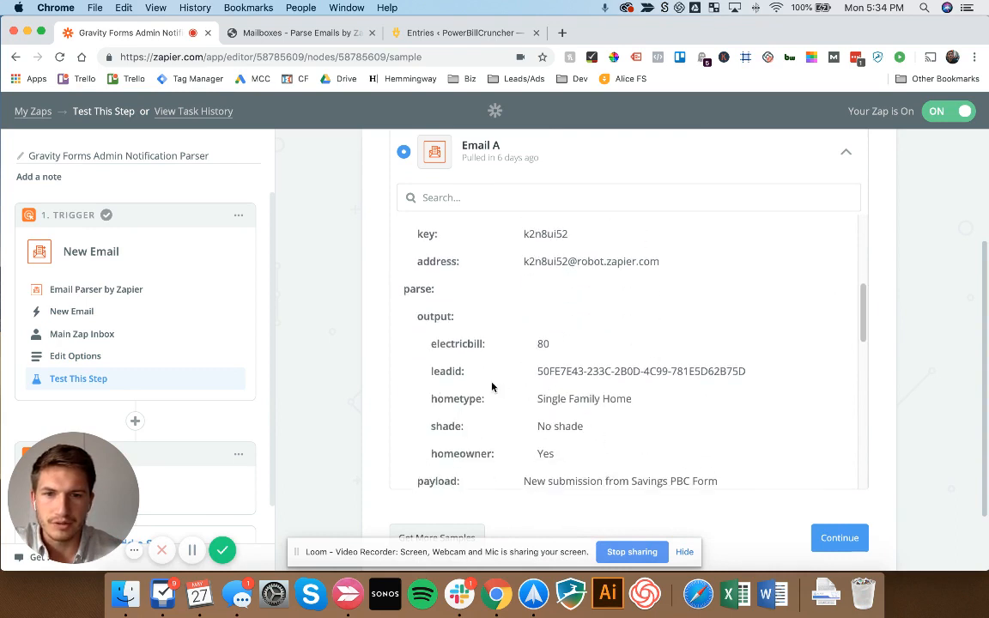
{"action": "scroll", "coordinate": [622, 444], "scroll_direction": "down", "scroll_amount": 3}
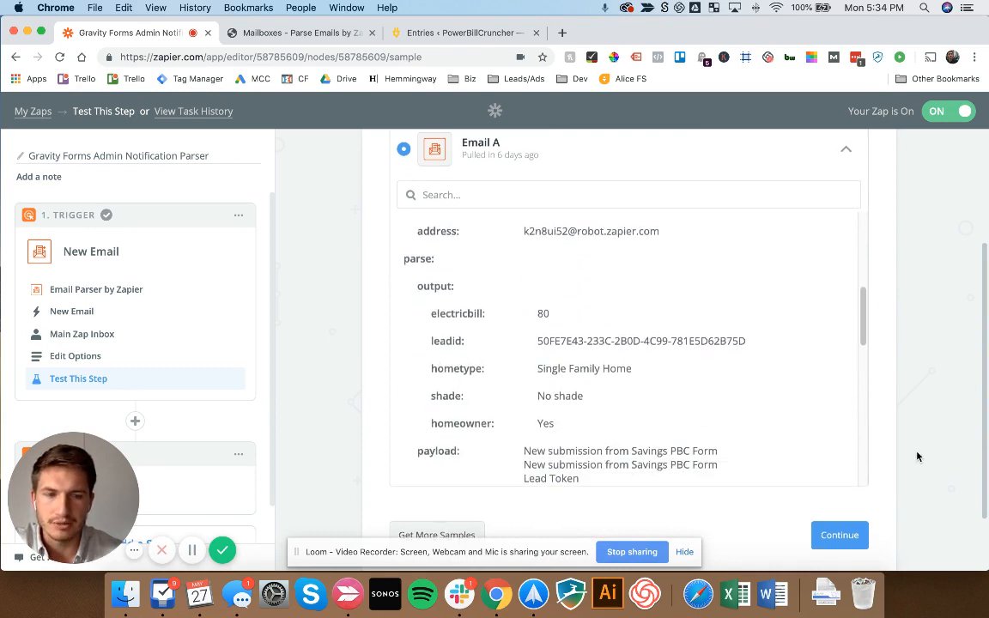
{"action": "scroll", "coordinate": [916, 457], "scroll_direction": "down", "scroll_amount": 3}
{"action": "scroll", "coordinate": [134, 382], "scroll_direction": "down", "scroll_amount": 1}
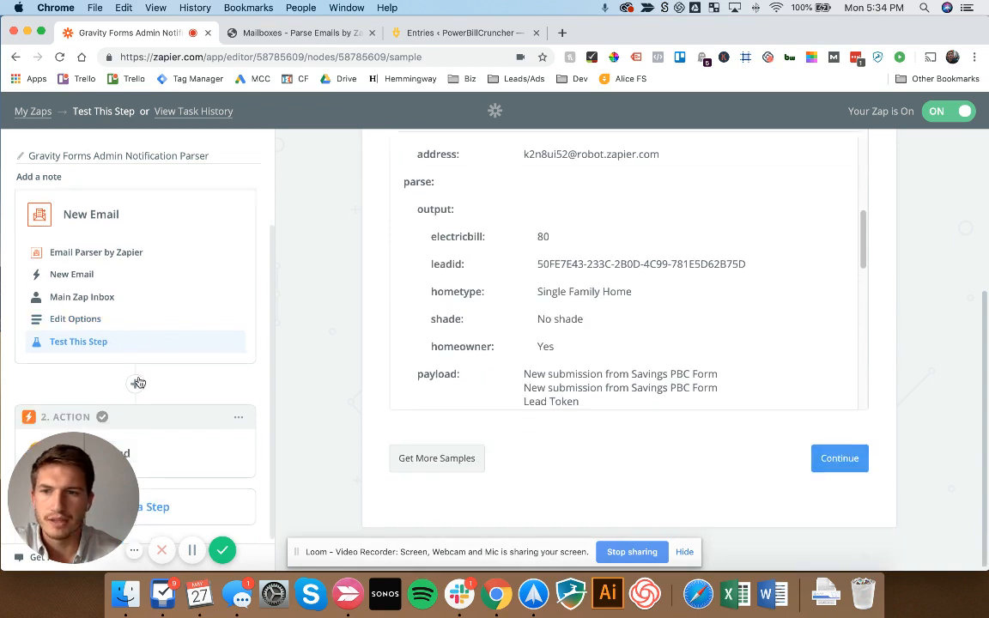
- Expand the Update Lead action and open its choice of action app
{"action": "left_click_drag", "start_coordinate": [250, 440], "coordinate": [700, 331]}
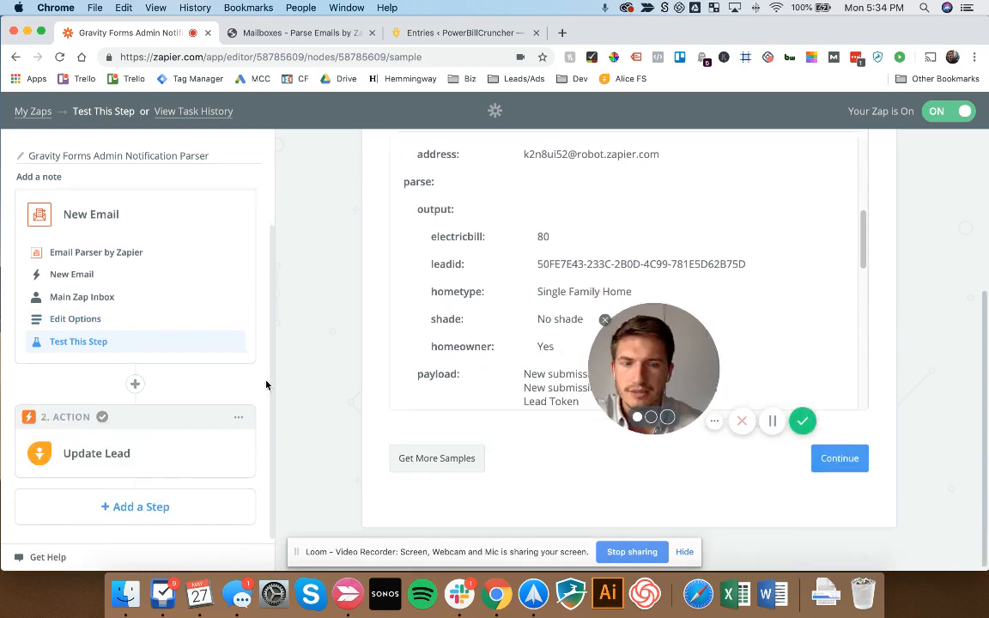
{"action": "left_click", "coordinate": [112, 455]}
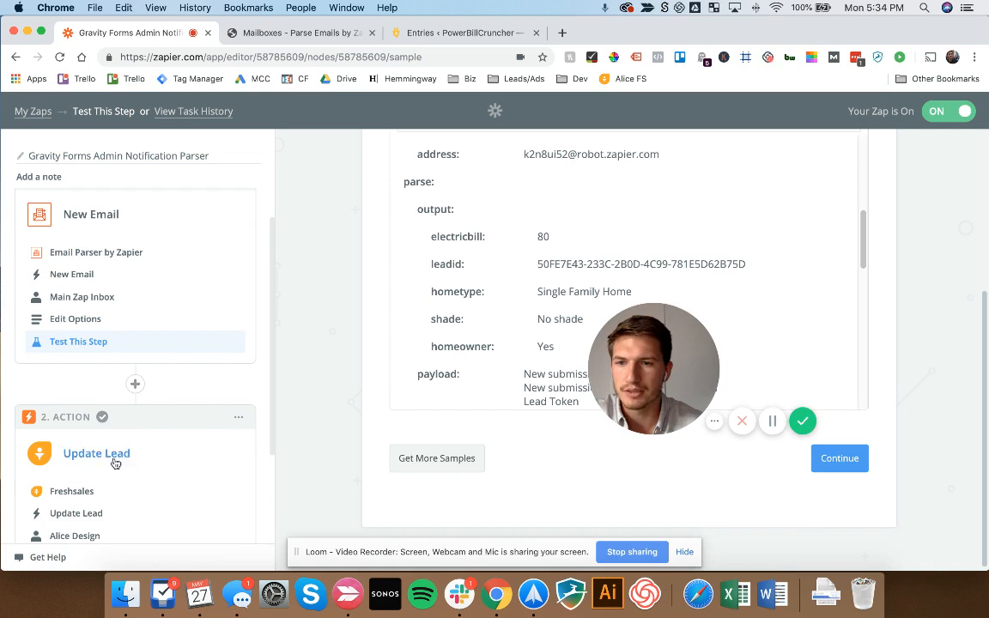
{"action": "scroll", "coordinate": [115, 459], "scroll_direction": "down", "scroll_amount": 2}
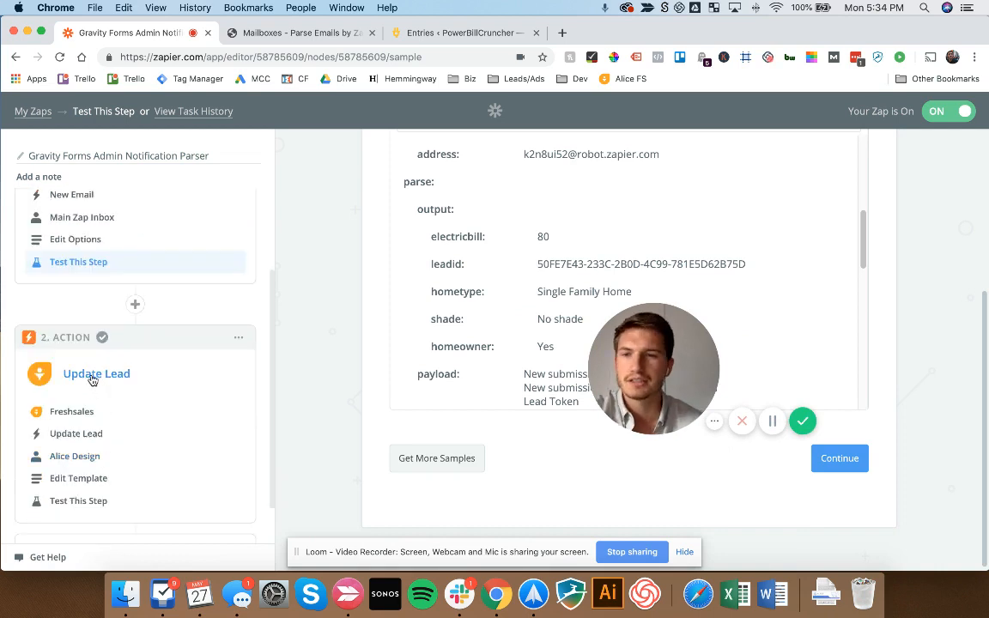
{"action": "left_click", "coordinate": [82, 412]}
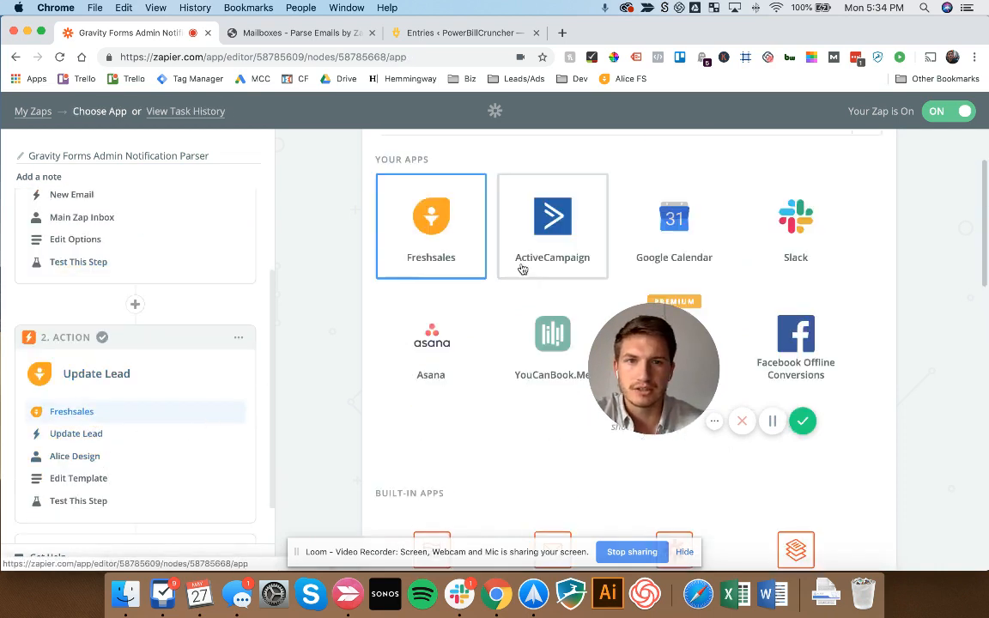
- Search the action apps for sales and for zoho, and clear the search
{"action": "left_click", "coordinate": [505, 220]}
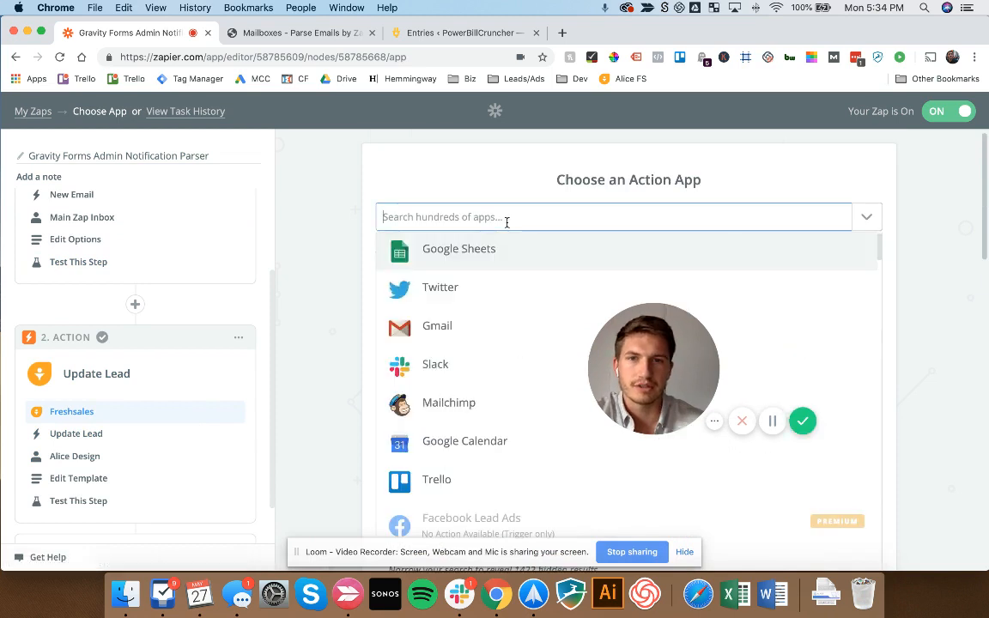
{"action": "type", "text": "sales"}
{"action": "key", "text": "super+a"}
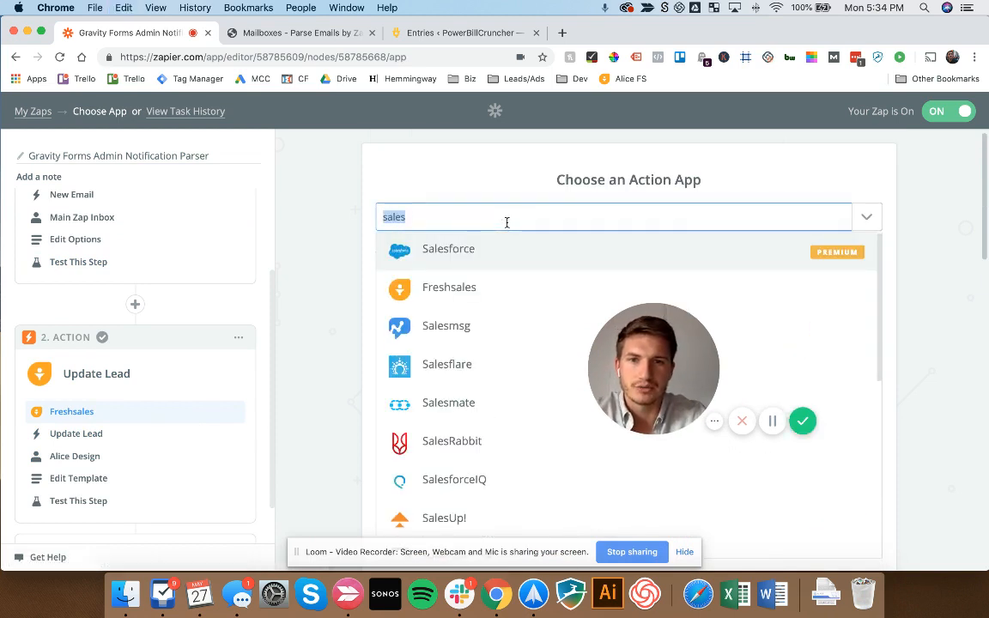
{"action": "type", "text": "zoho"}
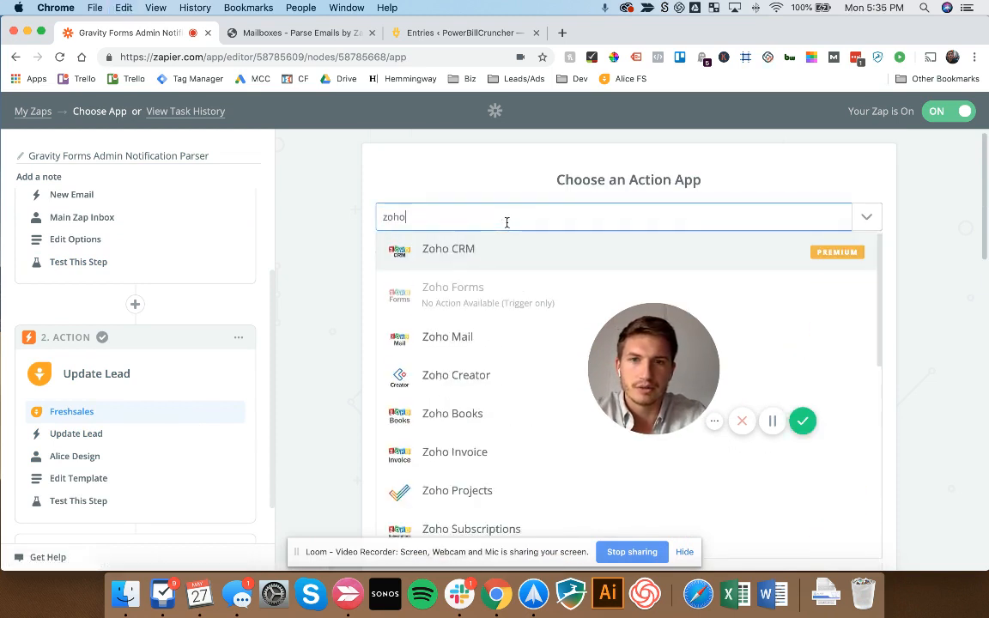
{"action": "key", "text": "BackSpace"}
{"action": "key", "text": "BackSpace"}
{"action": "key", "text": "BackSpace"}
{"action": "key", "text": "BackSpace"}
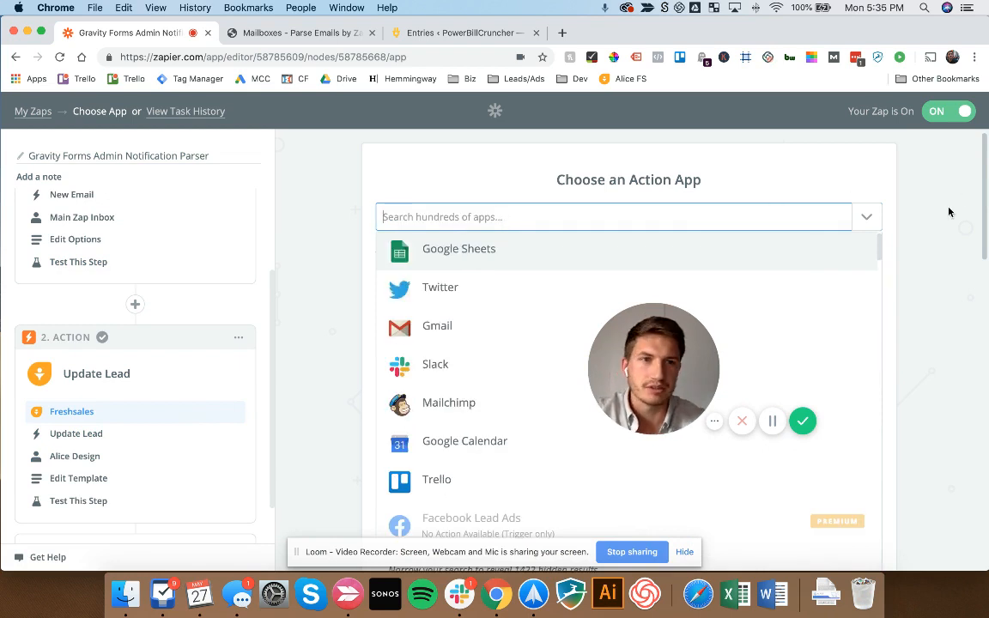
{"action": "left_click", "coordinate": [949, 212]}
- Choose Freshsales as the action app, and continue with the Update Lead action and the Alice Design account
{"action": "left_click", "coordinate": [437, 343]}
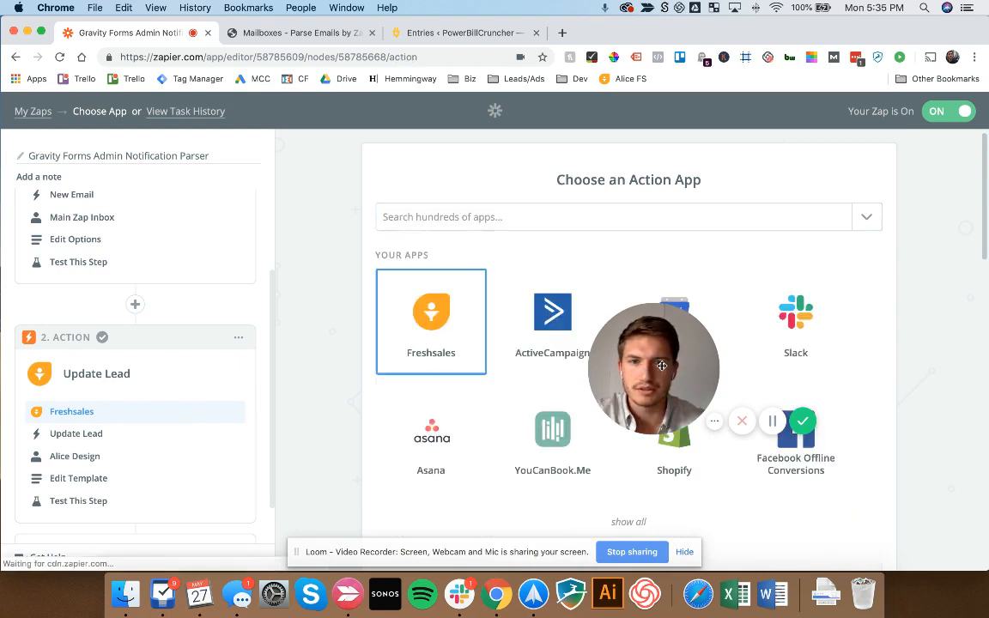
{"action": "left_click_drag", "start_coordinate": [671, 354], "coordinate": [911, 166]}
{"action": "scroll", "coordinate": [437, 406], "scroll_direction": "down", "scroll_amount": 3}
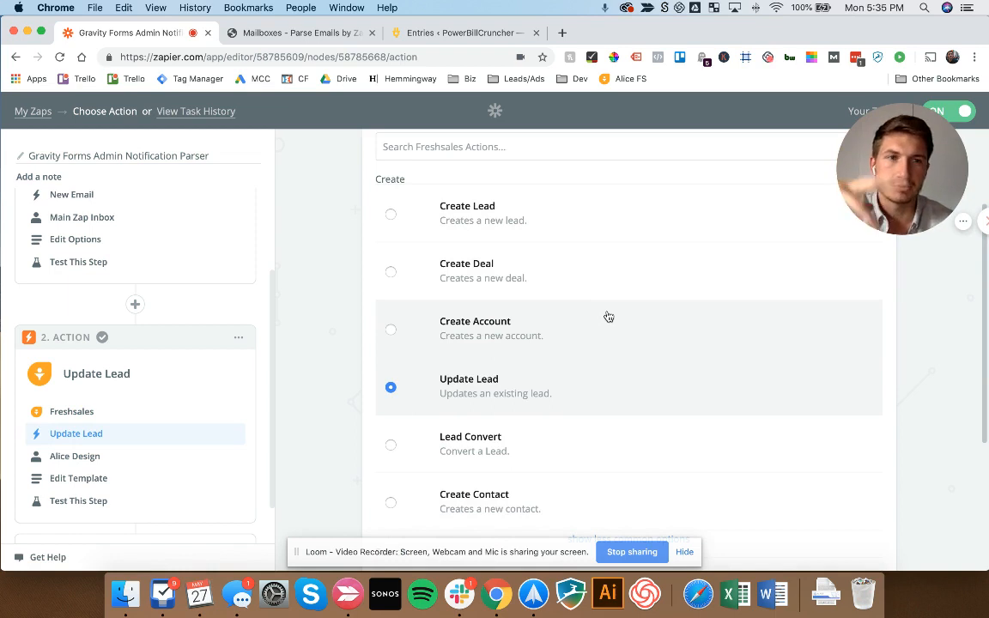
{"action": "scroll", "coordinate": [615, 398], "scroll_direction": "down", "scroll_amount": 5}
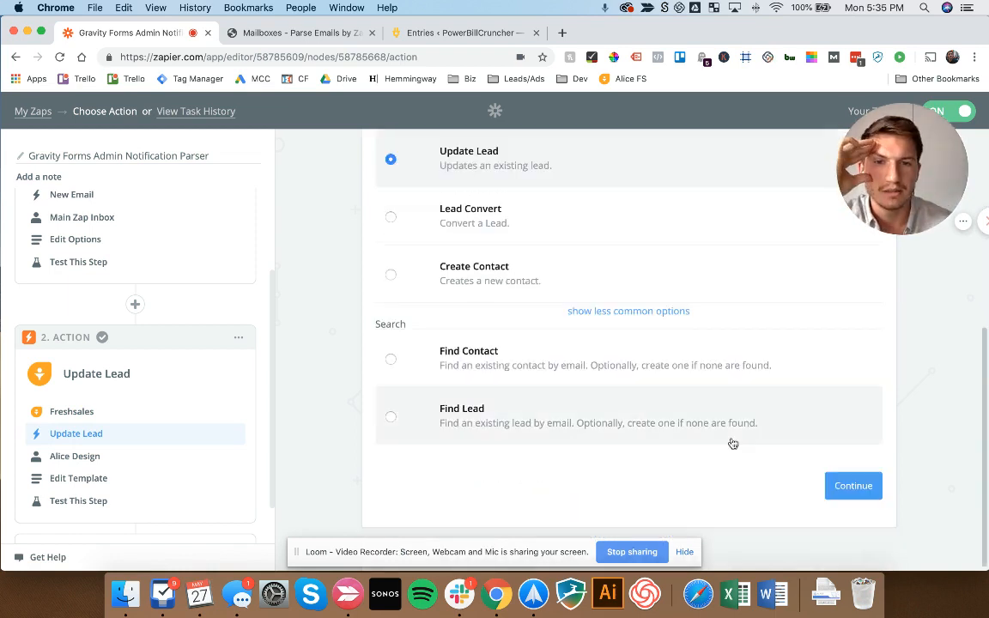
{"action": "left_click", "coordinate": [843, 487]}
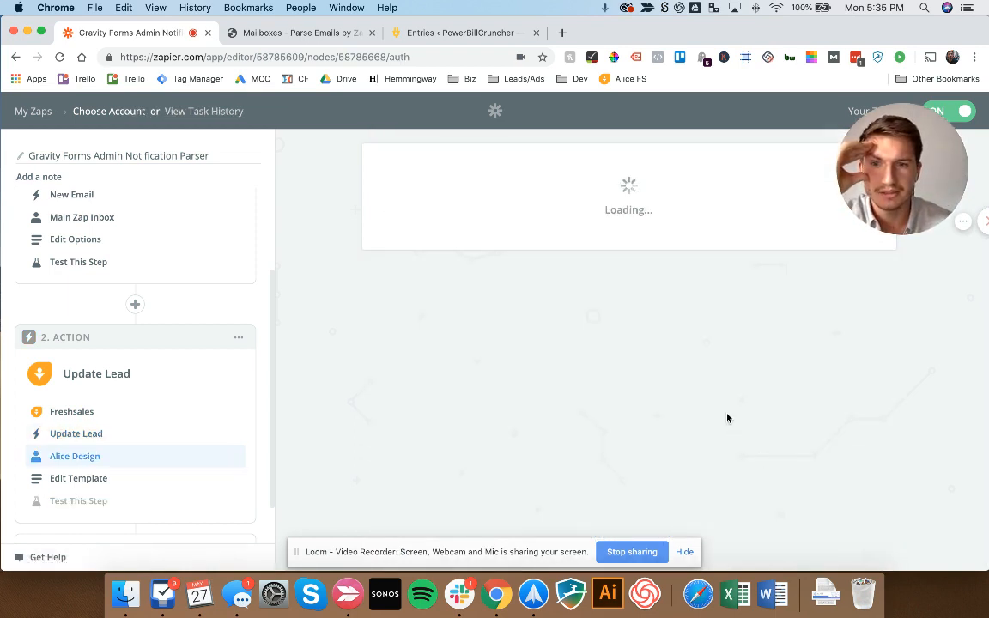
{"action": "scroll", "coordinate": [682, 377], "scroll_direction": "down", "scroll_amount": 4}
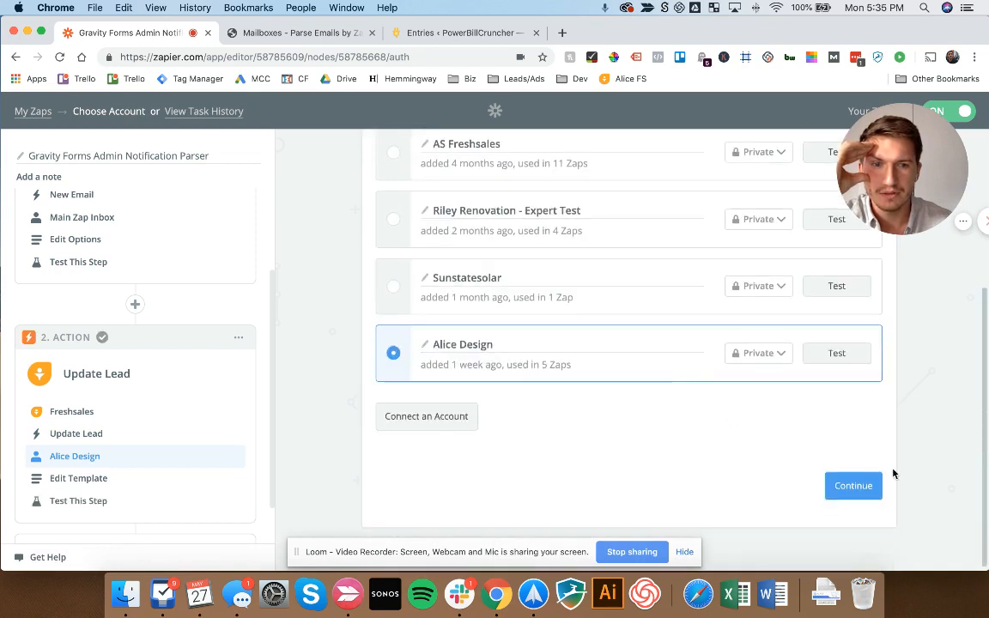
{"action": "left_click", "coordinate": [863, 483]}
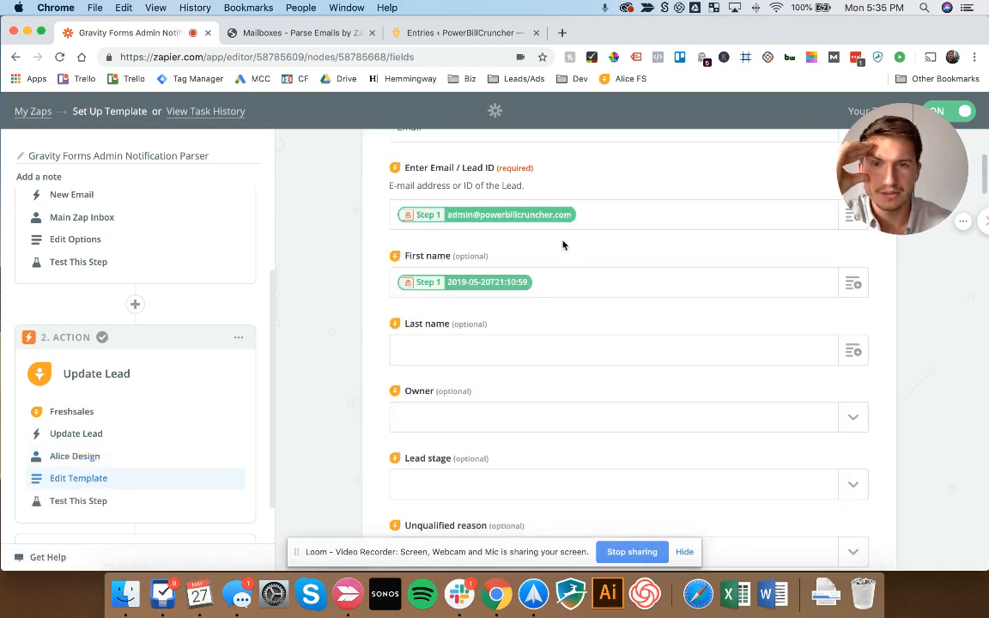
- Look through the trigger email values available for the Enter Email / Lead ID field, and close the list
{"action": "scroll", "coordinate": [592, 266], "scroll_direction": "up", "scroll_amount": 2}
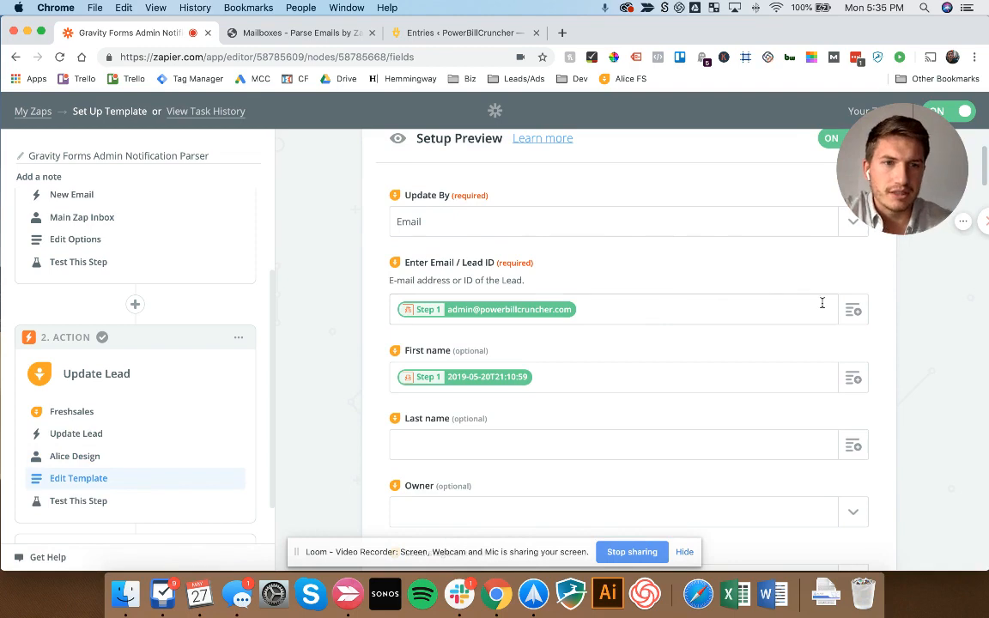
{"action": "left_click", "coordinate": [851, 310]}
{"action": "scroll", "coordinate": [914, 346], "scroll_direction": "down", "scroll_amount": 5}
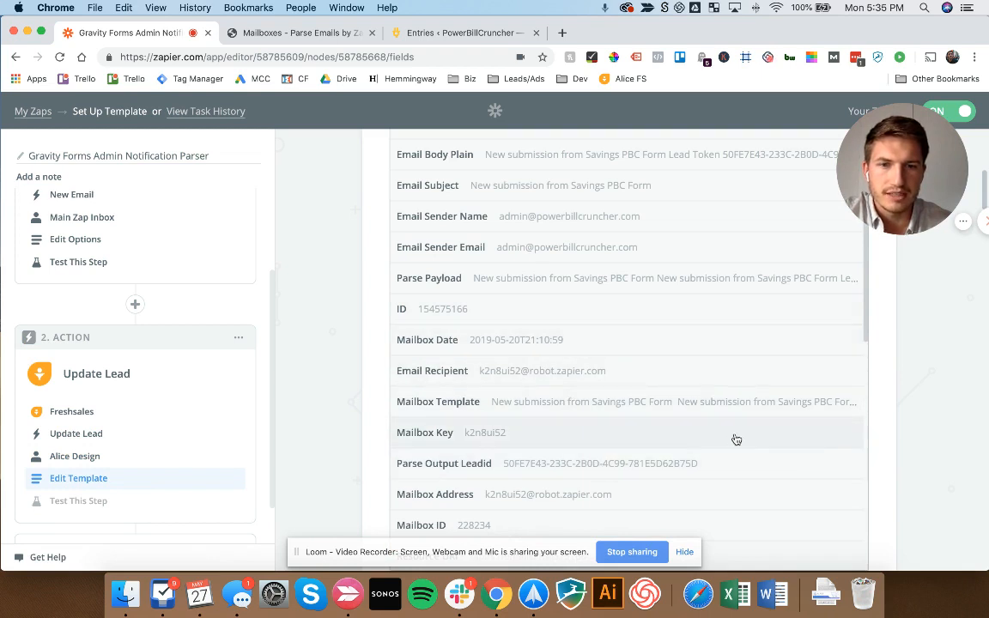
{"action": "scroll", "coordinate": [735, 439], "scroll_direction": "down", "scroll_amount": 2}
{"action": "left_click", "coordinate": [974, 381]}
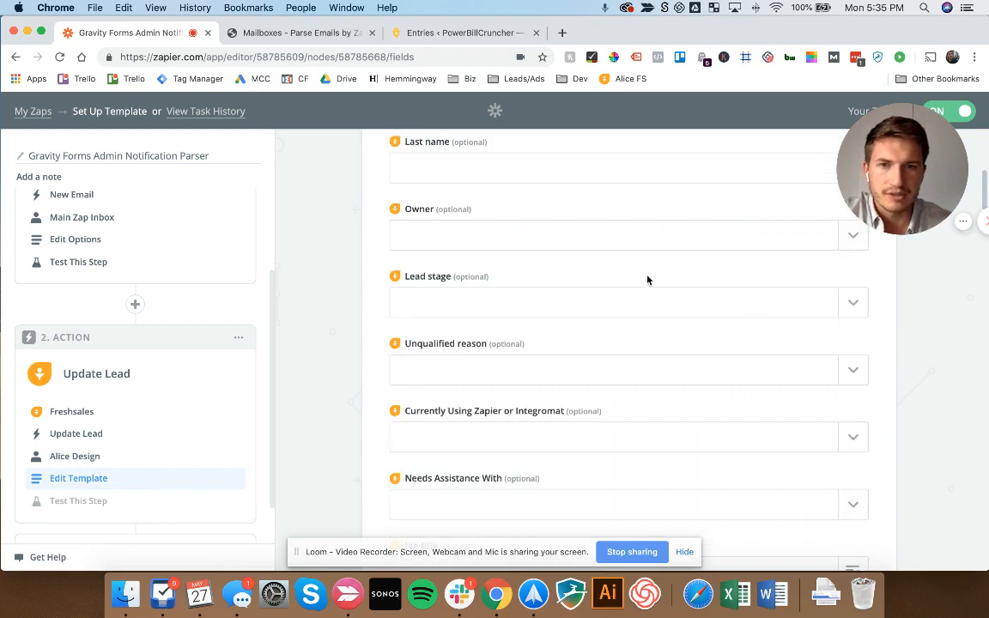
- Replace the First name mapping in the lead template with Parse Output Shade from the New Email trigger
{"action": "scroll", "coordinate": [572, 266], "scroll_direction": "up", "scroll_amount": 5}
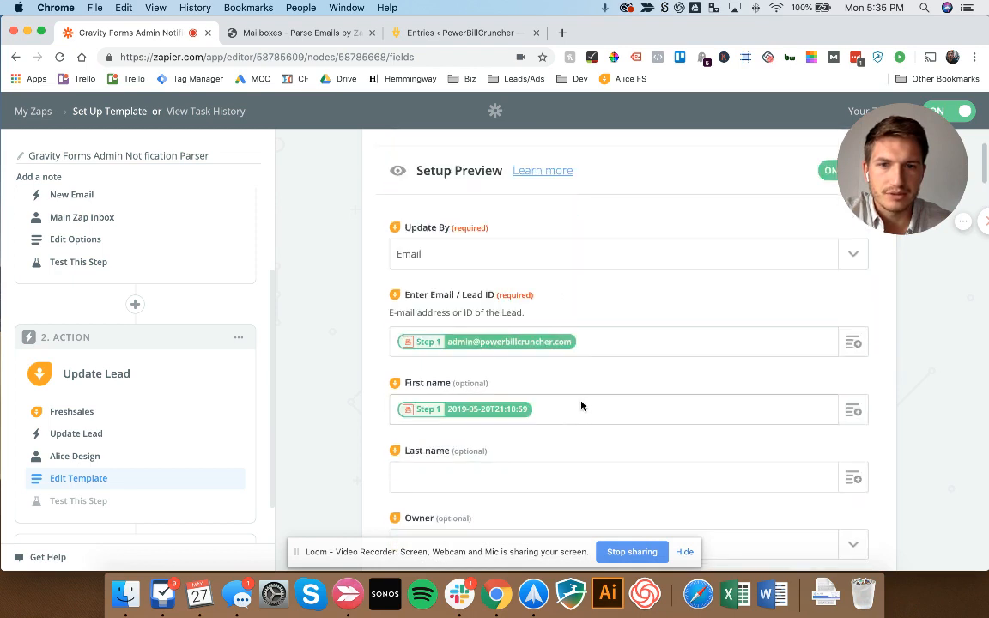
{"action": "scroll", "coordinate": [579, 404], "scroll_direction": "down", "scroll_amount": 1}
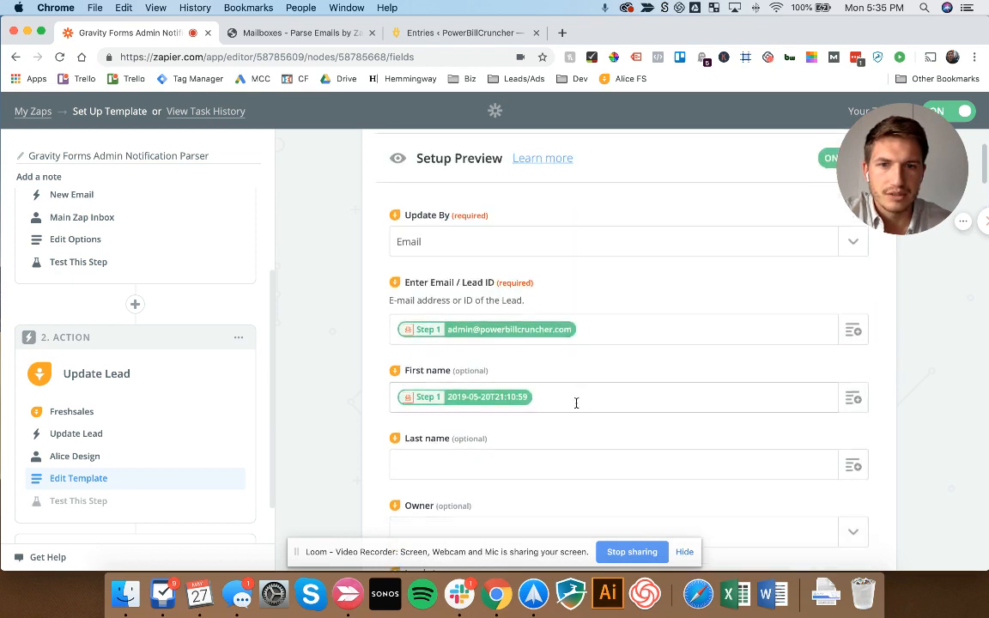
{"action": "left_click", "coordinate": [780, 410]}
{"action": "key", "text": "BackSpace"}
{"action": "scroll", "coordinate": [693, 396], "scroll_direction": "down", "scroll_amount": 2}
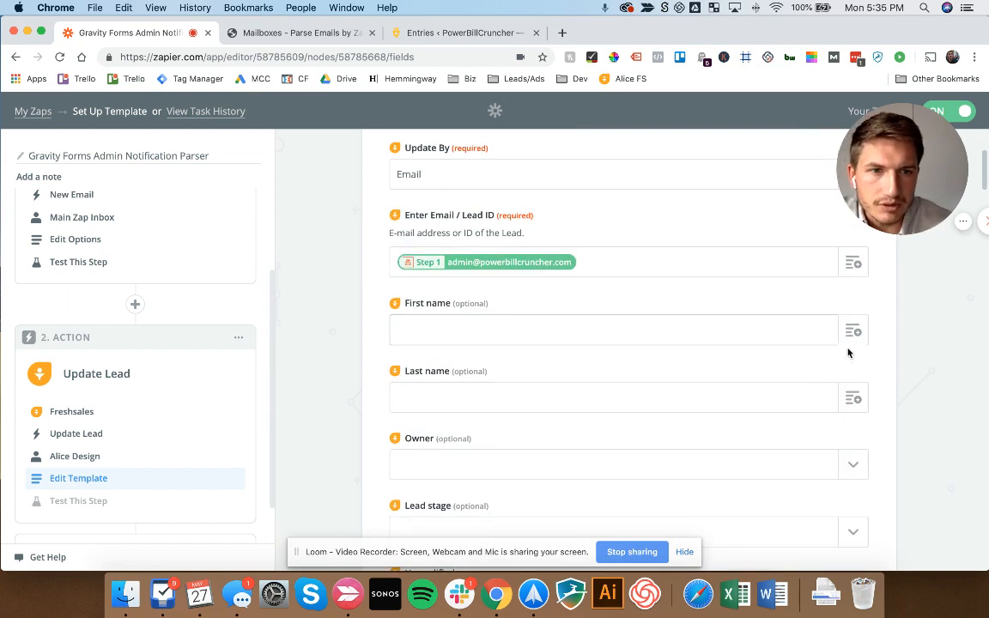
{"action": "left_click", "coordinate": [852, 333]}
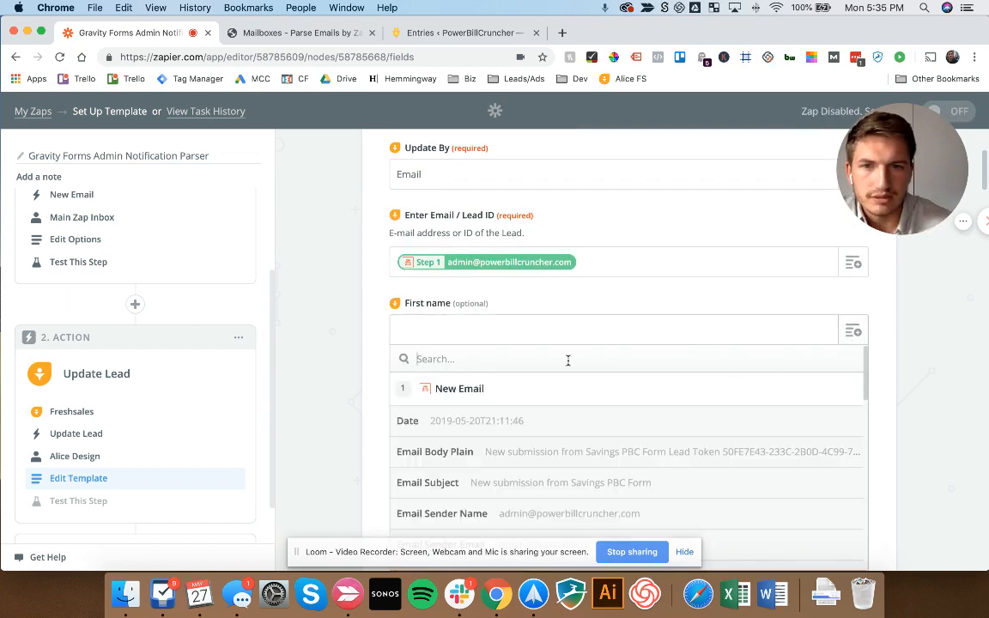
{"action": "type", "text": "shade"}
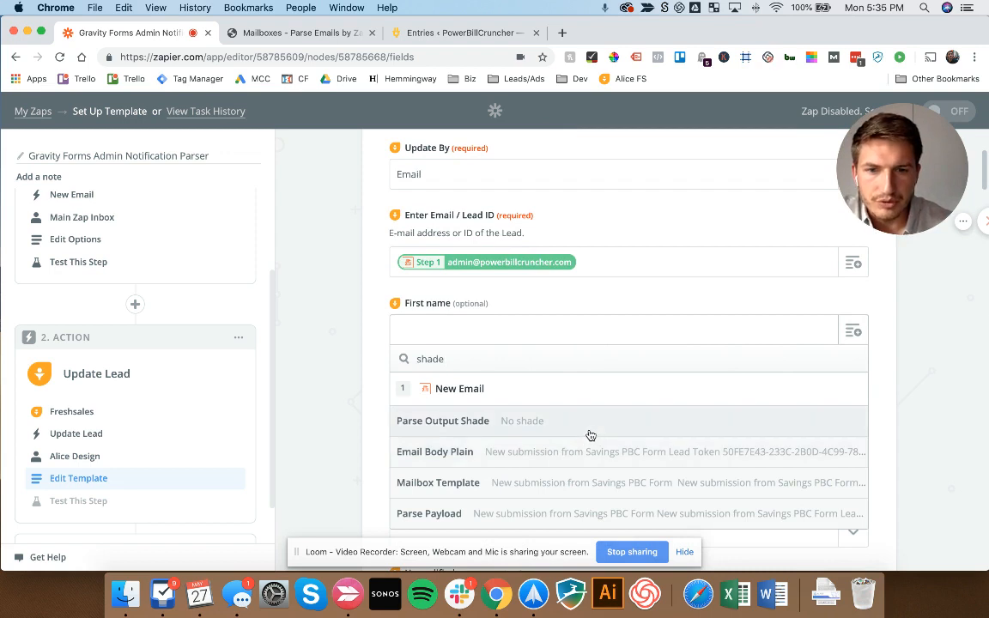
{"action": "left_click", "coordinate": [590, 435]}
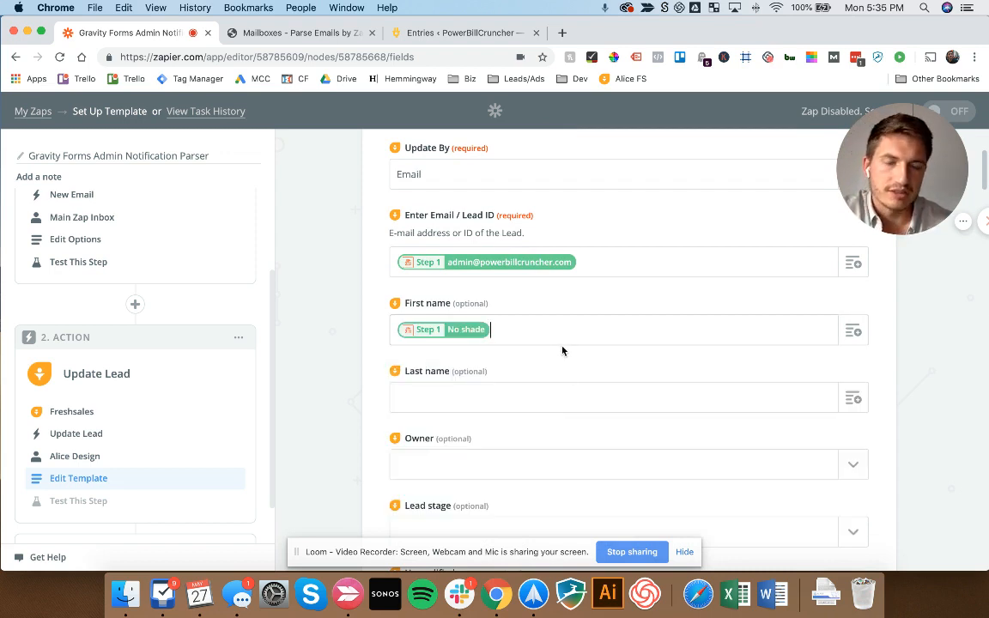
{"action": "double_click", "coordinate": [438, 305]}
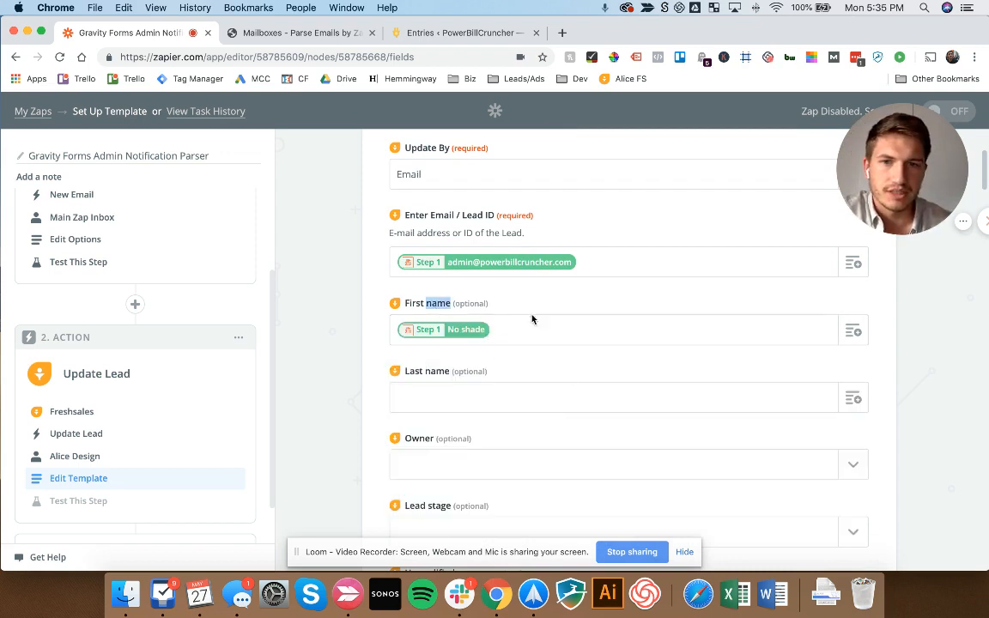
{"action": "left_click", "coordinate": [485, 319]}
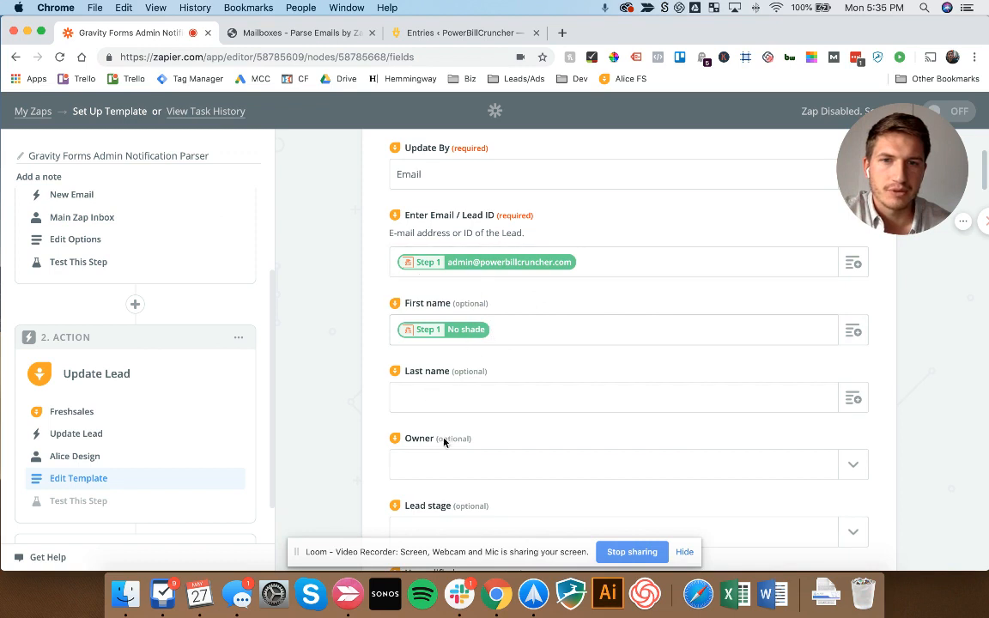
- Continue from the completed Update Lead template, and finish the Zap setup without sending a test to Freshsales
{"action": "scroll", "coordinate": [511, 352], "scroll_direction": "down", "scroll_amount": 10}
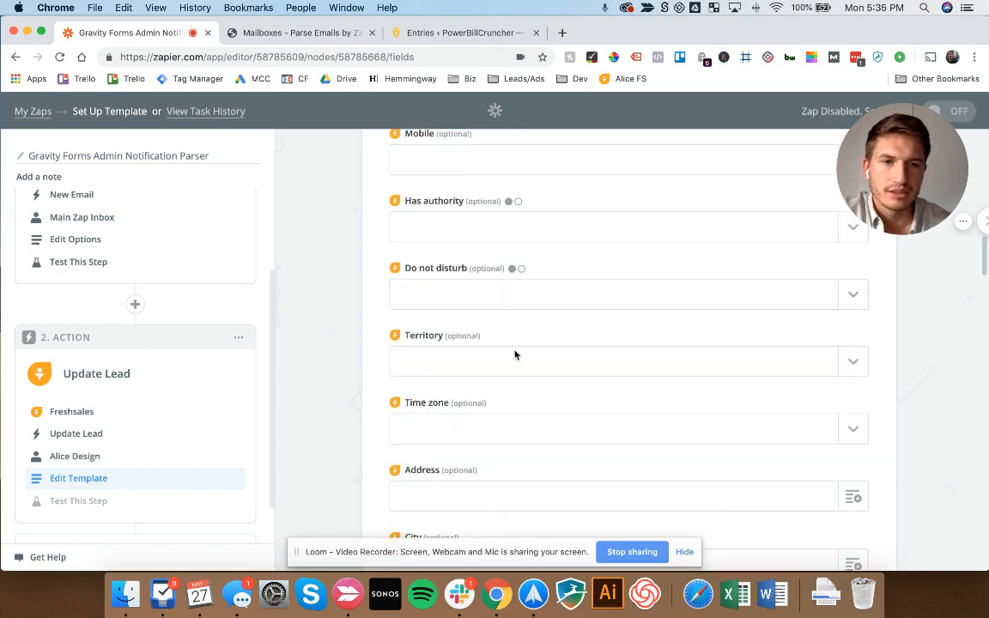
{"action": "scroll", "coordinate": [515, 355], "scroll_direction": "down", "scroll_amount": 10}
{"action": "left_click", "coordinate": [839, 484]}
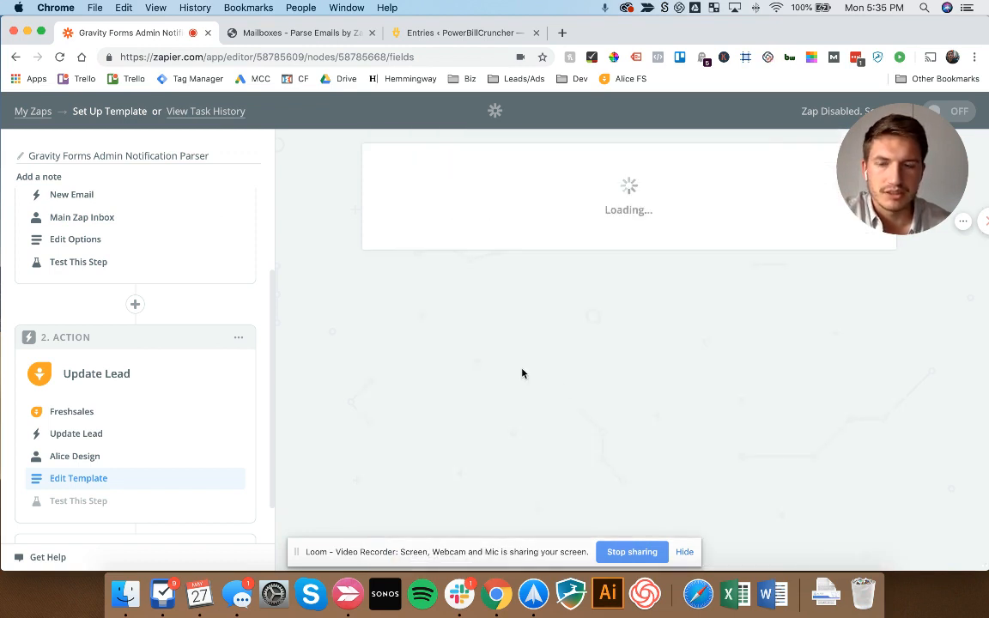
{"action": "scroll", "coordinate": [785, 446], "scroll_direction": "down", "scroll_amount": 10}
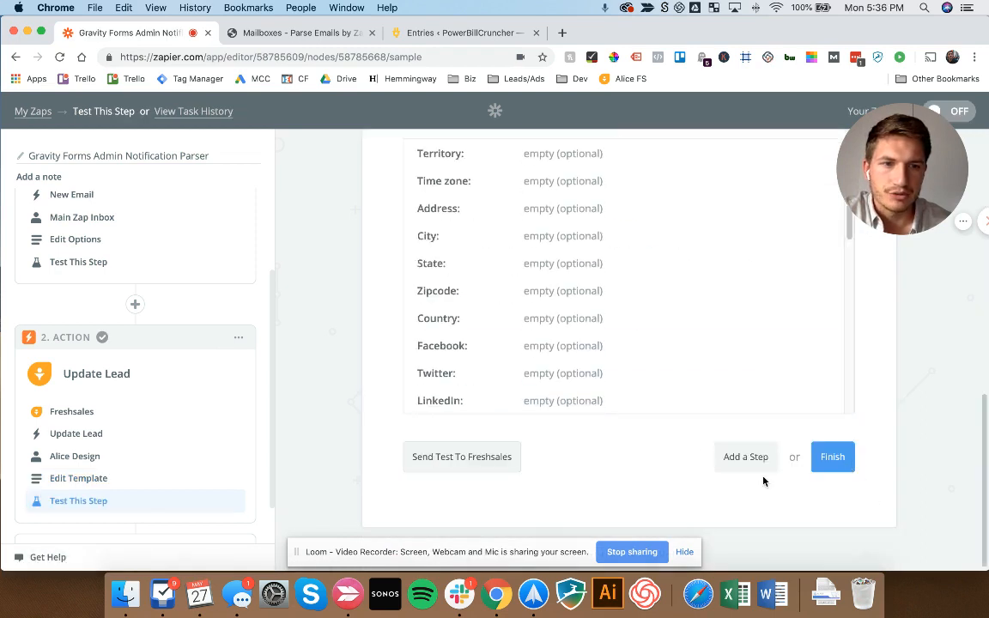
{"action": "left_click", "coordinate": [851, 461]}
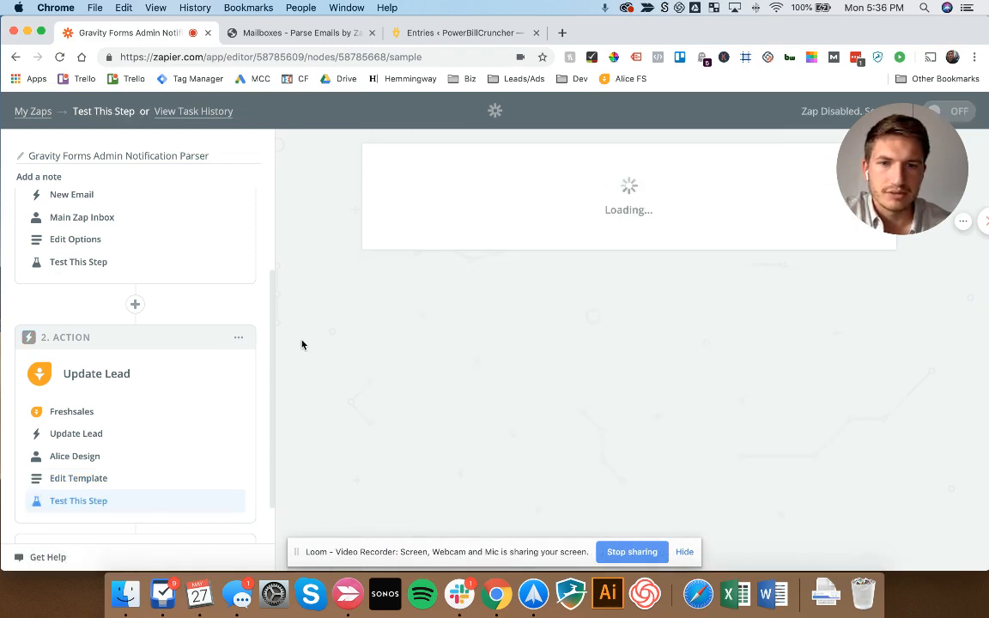
{"action": "left_click_drag", "start_coordinate": [926, 151], "coordinate": [124, 437]}
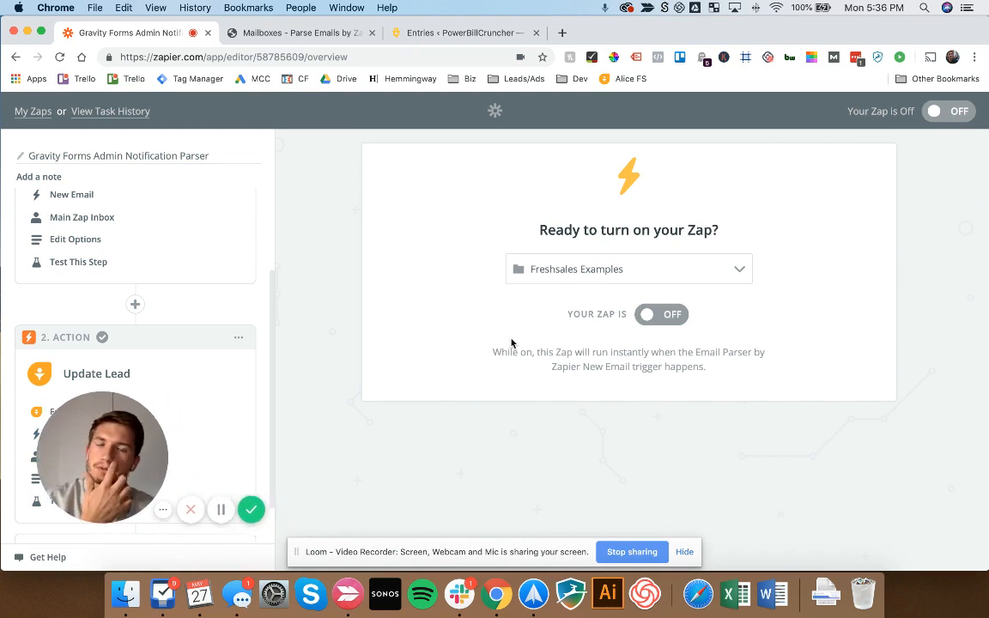